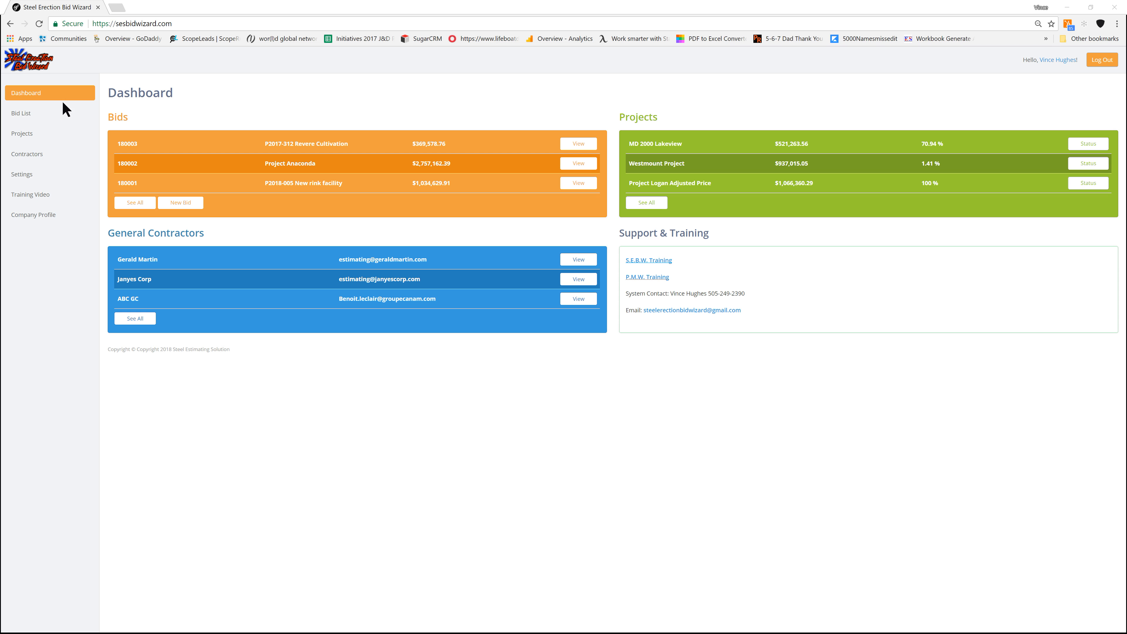
Open the task settings and add a task named "New Beam" under Standard Beam.
click(32, 176)
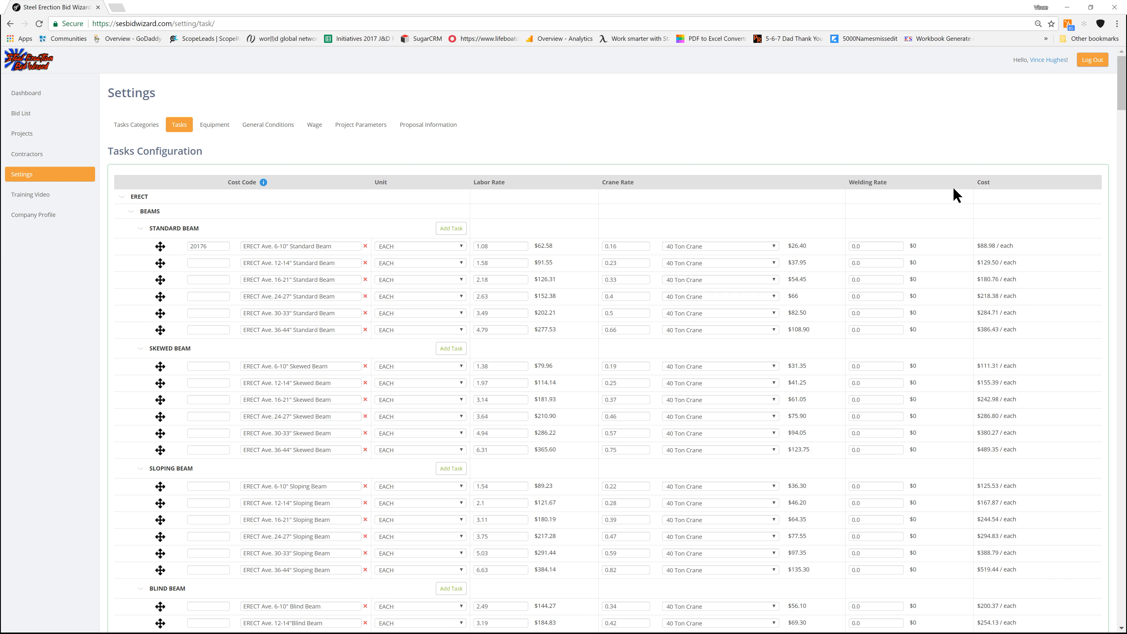
scroll(661, 273, down, 2)
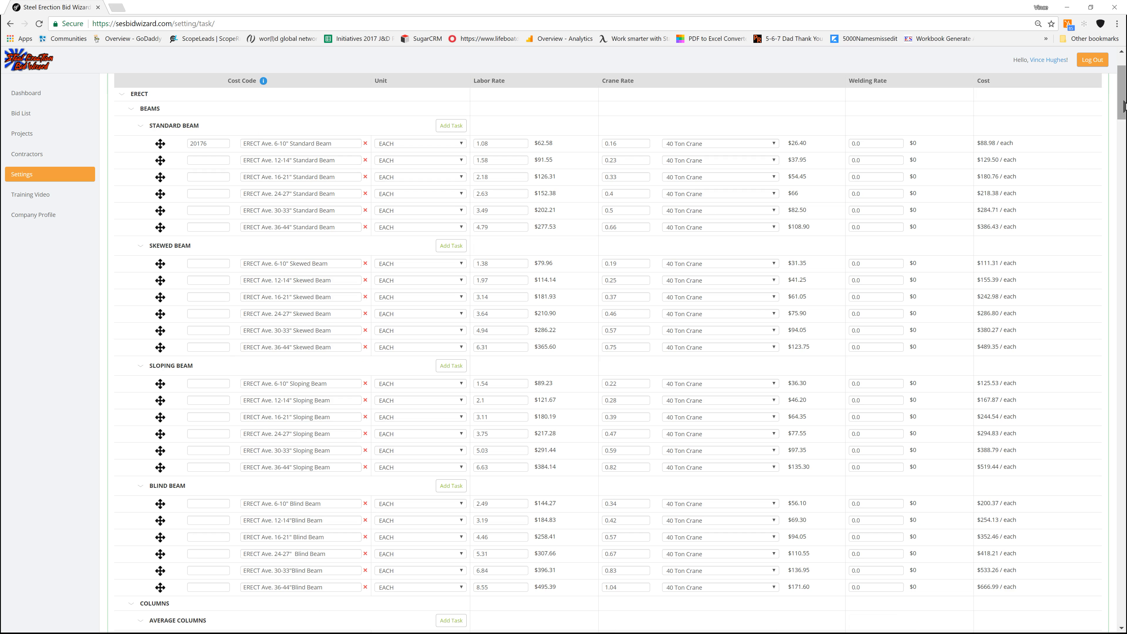
mouse_move(1123, 105)
mouse_down()
mouse_move(1124, 264)
mouse_move(1112, 164)
mouse_move(1115, 234)
mouse_move(1108, 220)
mouse_move(1122, 69)
mouse_move(1121, 84)
mouse_up()
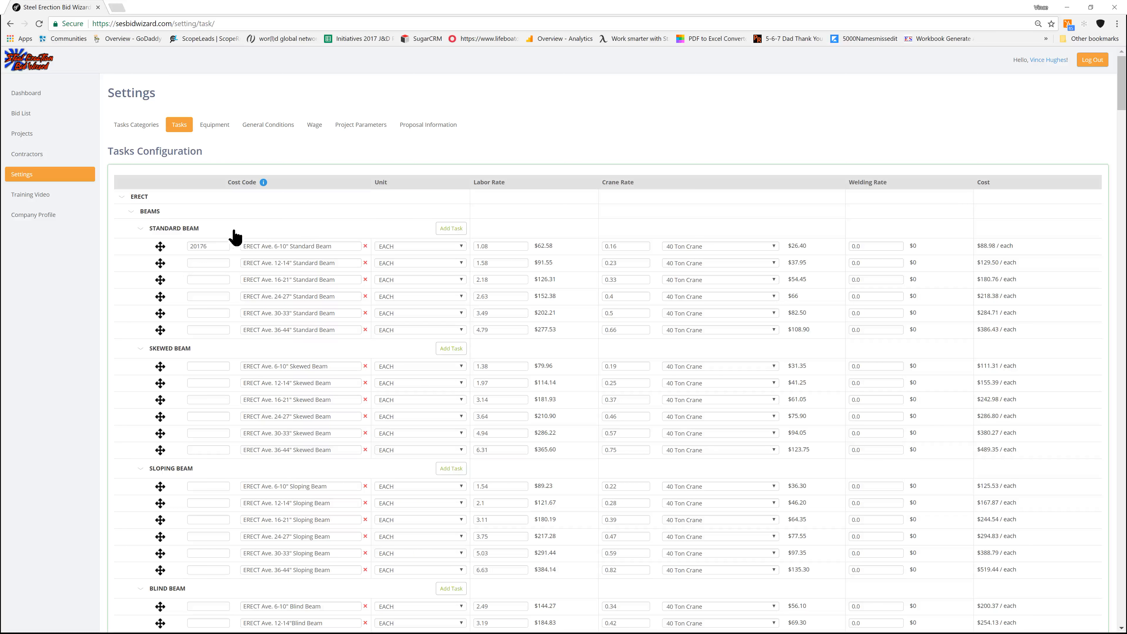
click(451, 229)
click(321, 247)
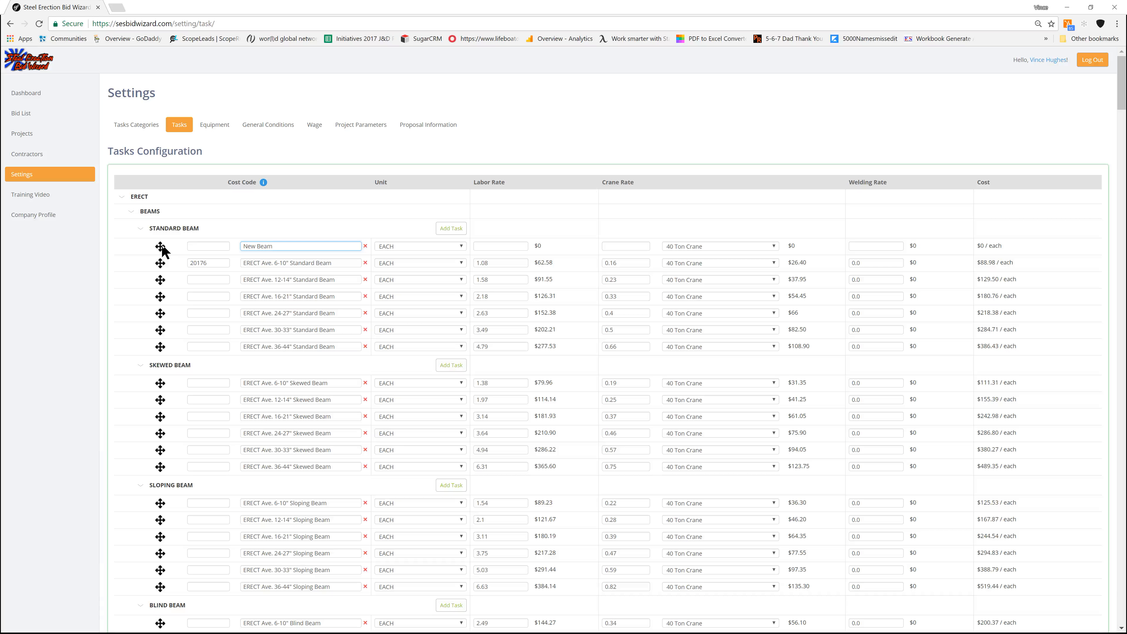
Move the New Beam task below the 16-21" Standard Beam task and back to the top, and delete it.
drag(162, 251, 128, 309)
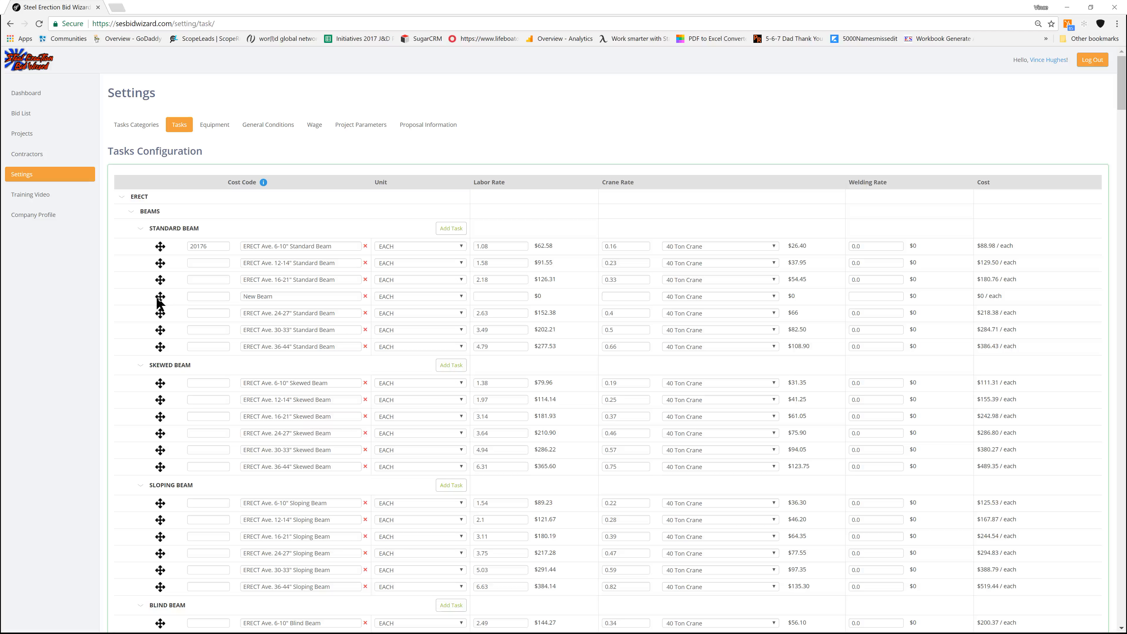
drag(161, 304, 167, 253)
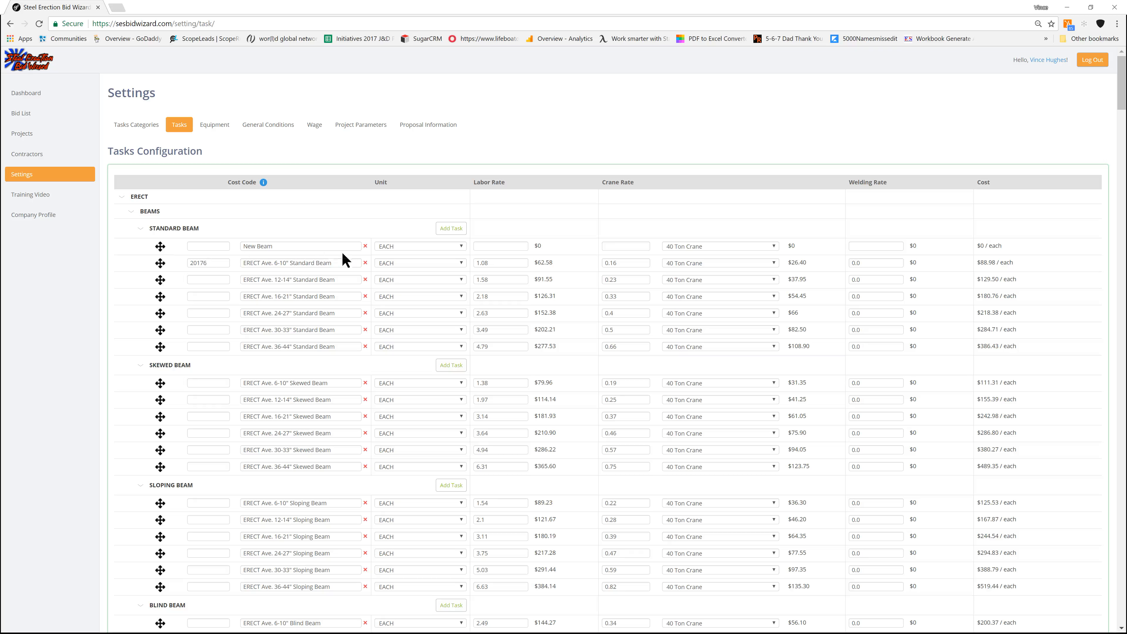
click(365, 246)
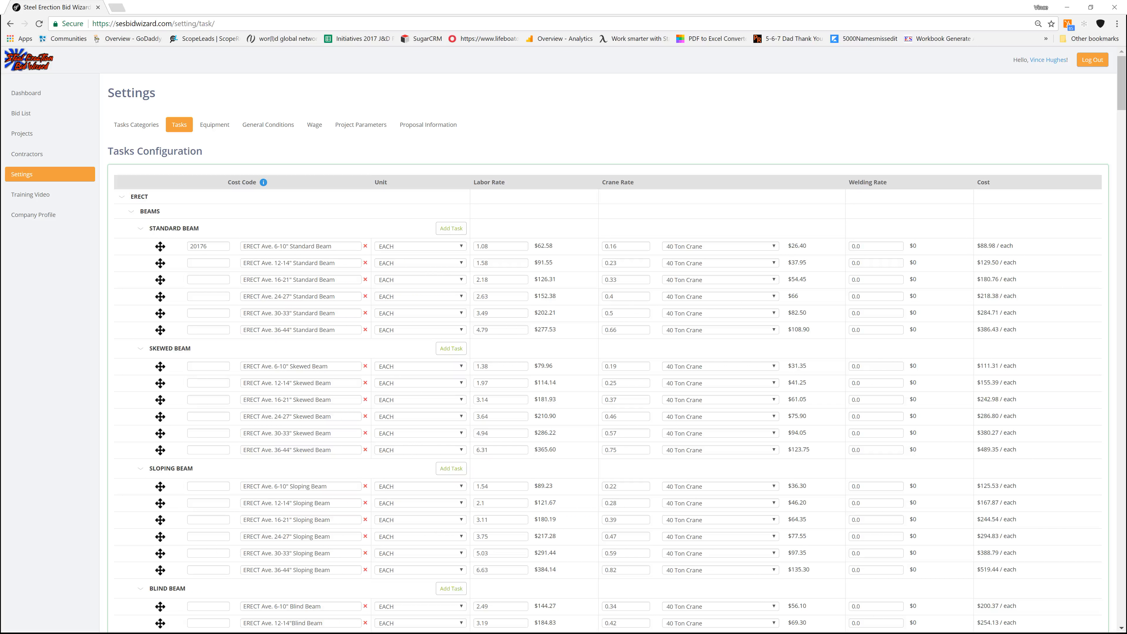
Leave the task settings without saving and add a unit price row titled "Ironworker" in the wage settings.
click(314, 125)
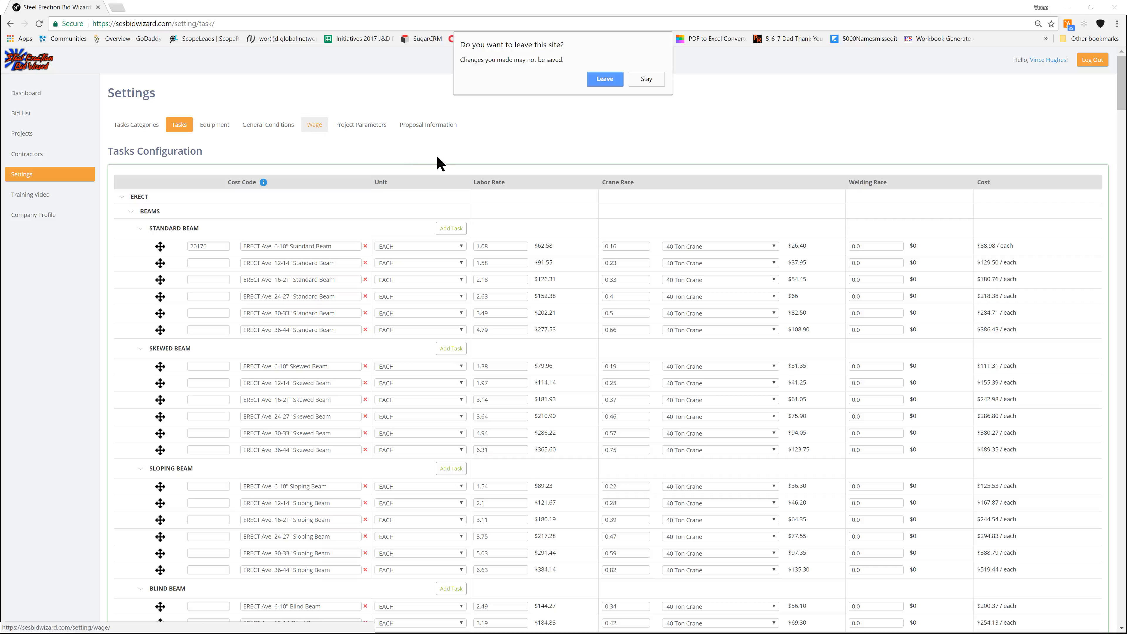
click(614, 82)
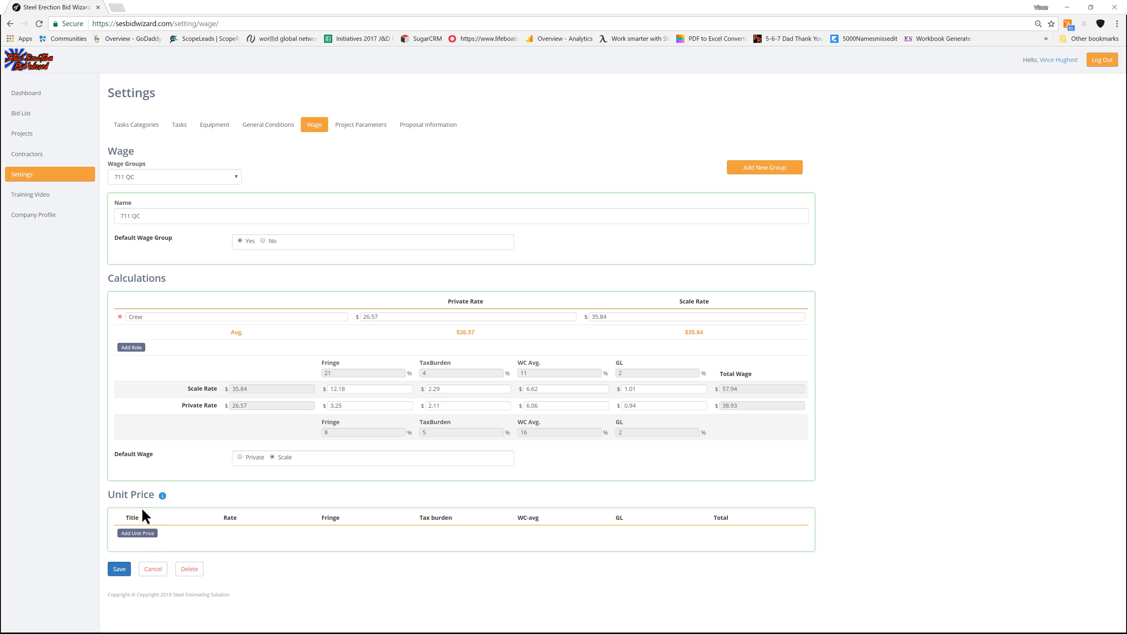
click(139, 537)
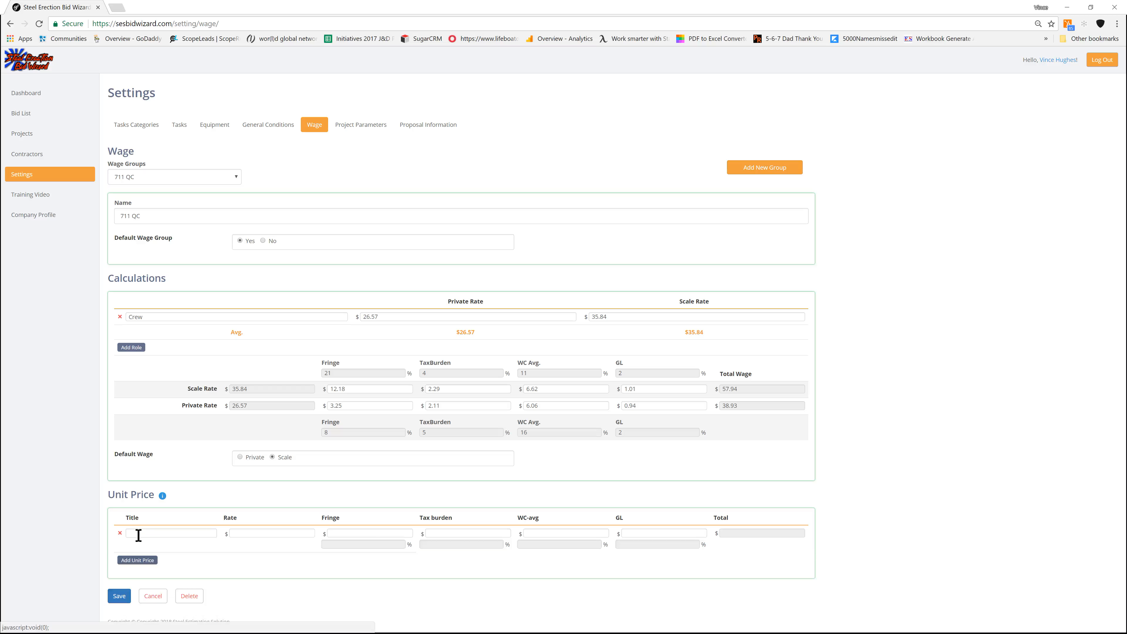
click(160, 534)
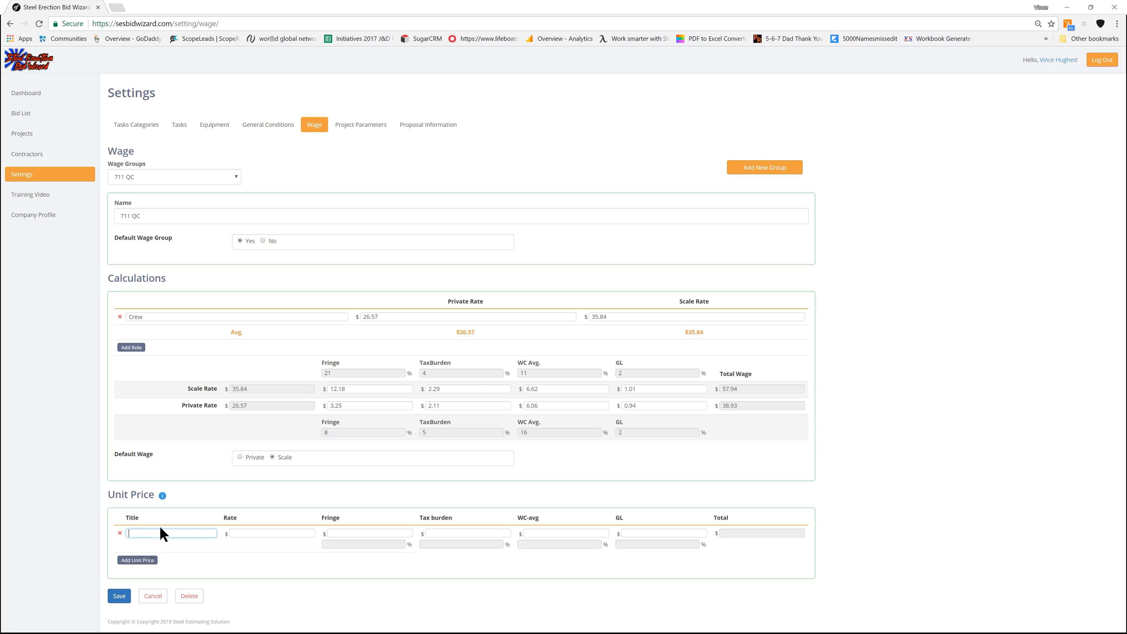
text(Irone)
key(BackSpace)
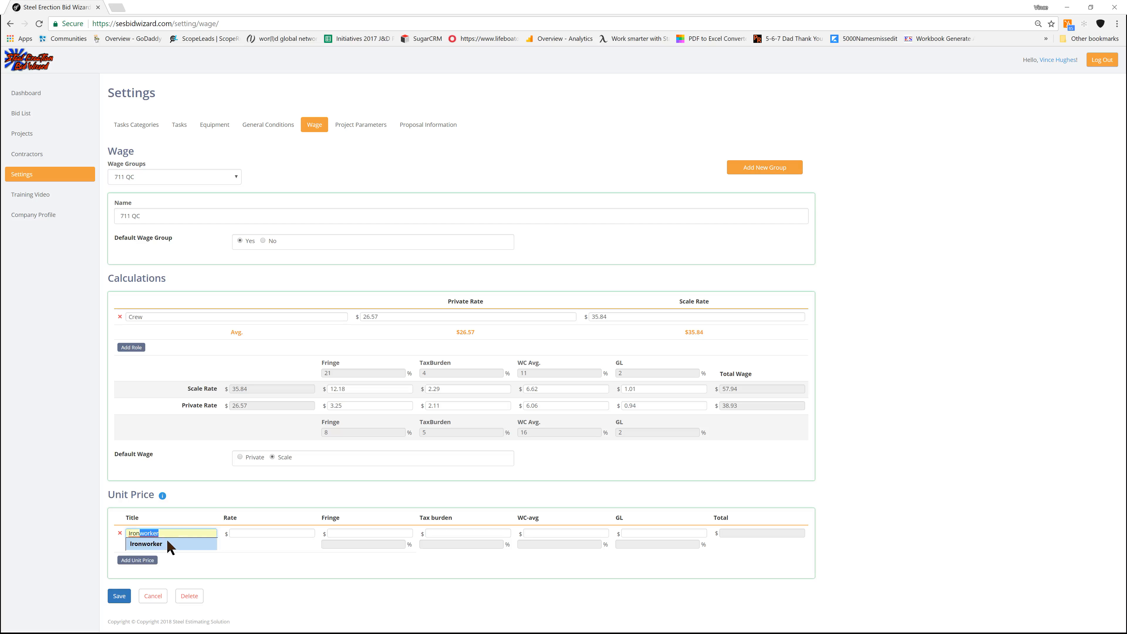
click(164, 544)
click(245, 503)
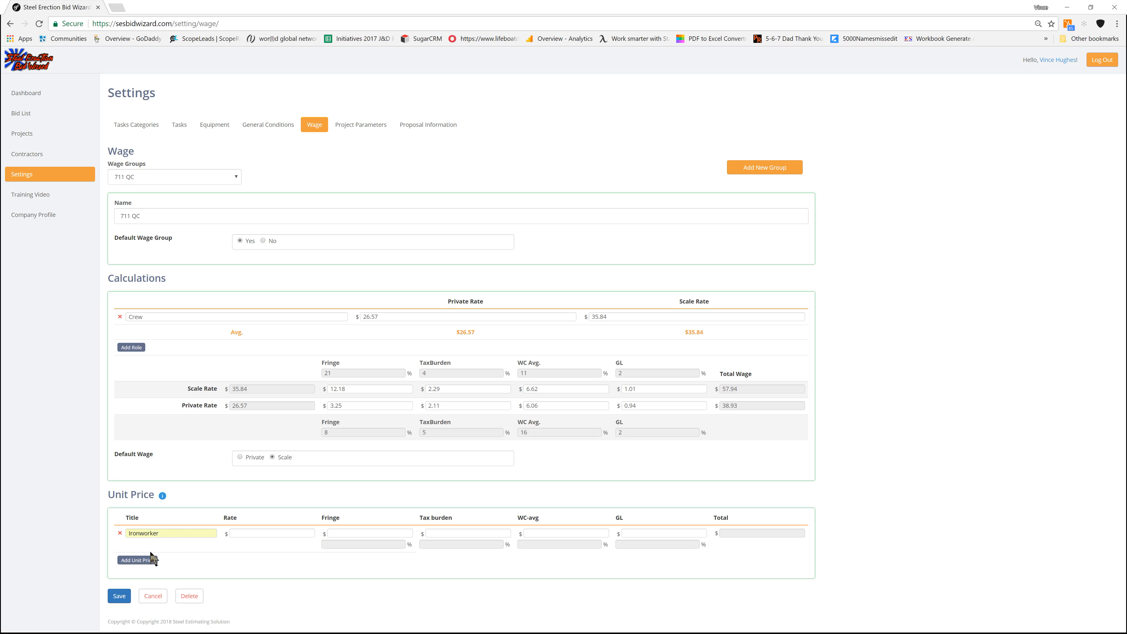
Add a second unit price row titled "Operator" and discard the unsaved wage changes.
click(146, 560)
click(159, 561)
text(Operator)
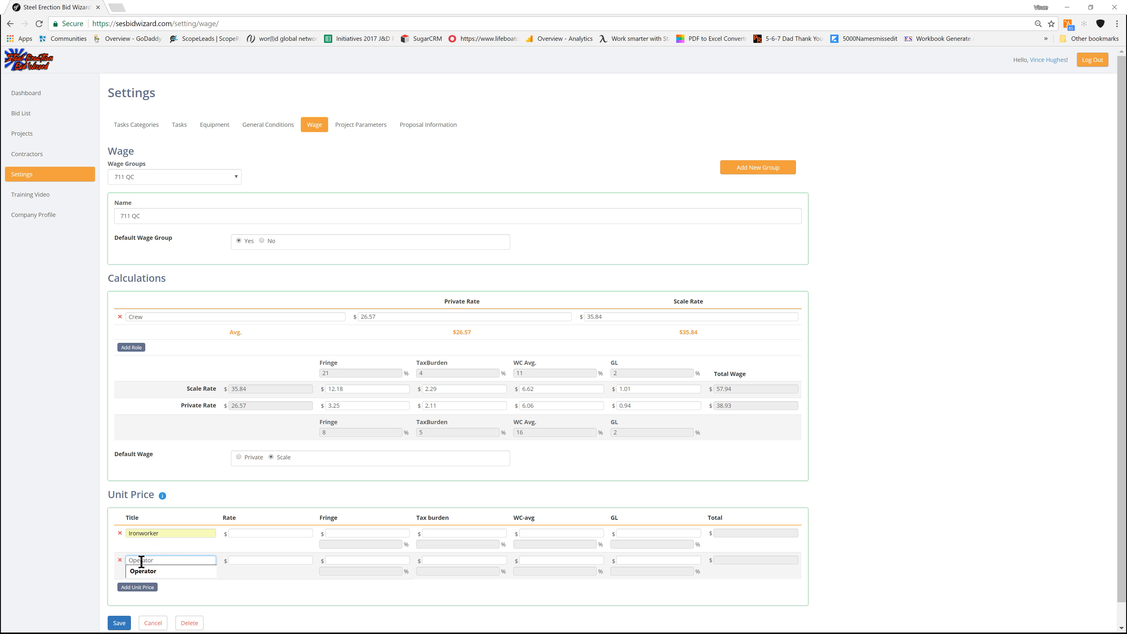
click(153, 572)
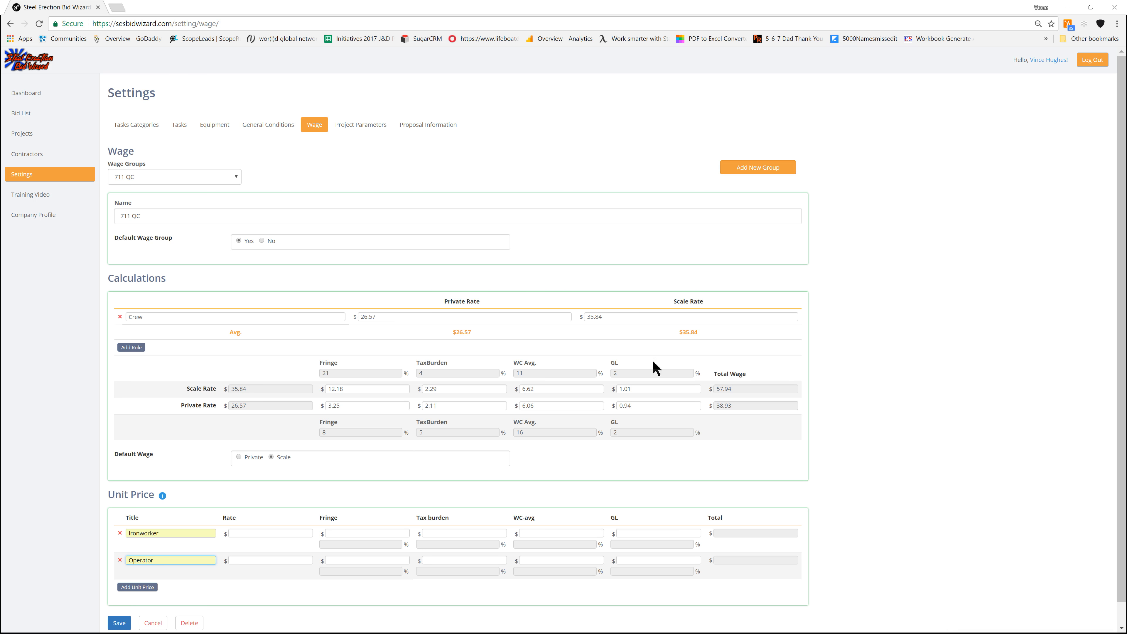
click(822, 408)
click(152, 623)
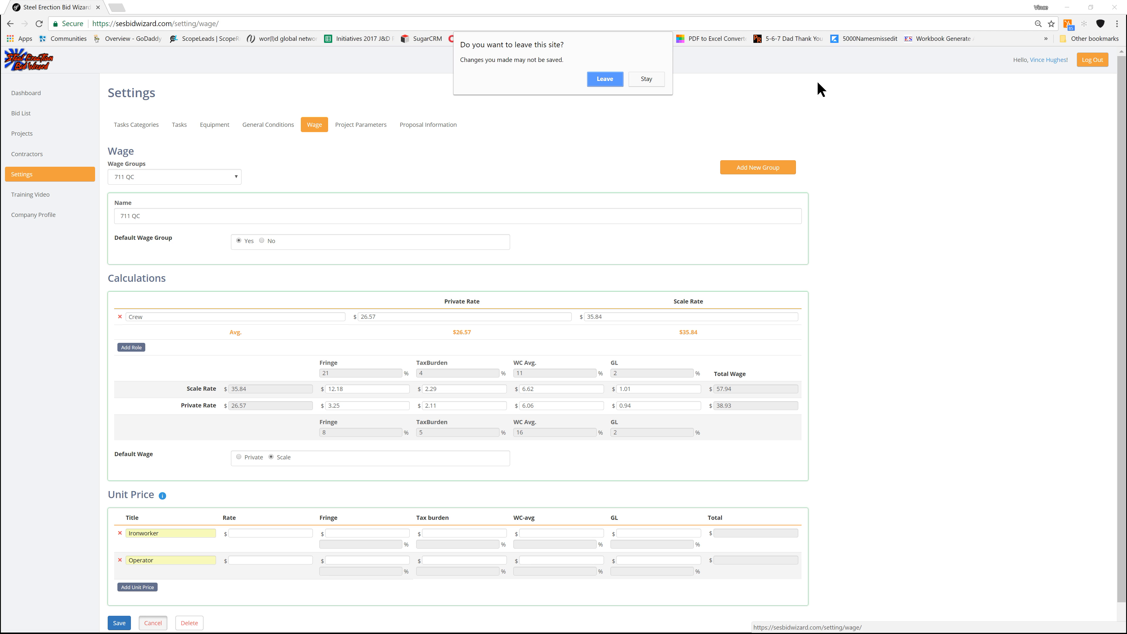
click(621, 82)
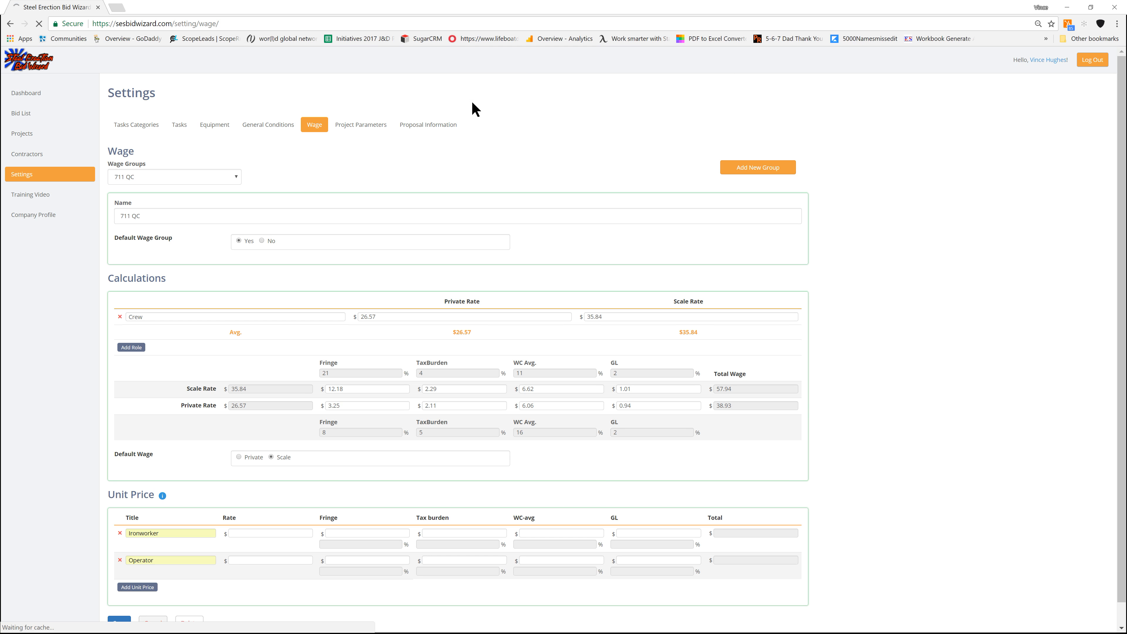
Start a new bid from the bid list and review its job number and project information.
click(21, 113)
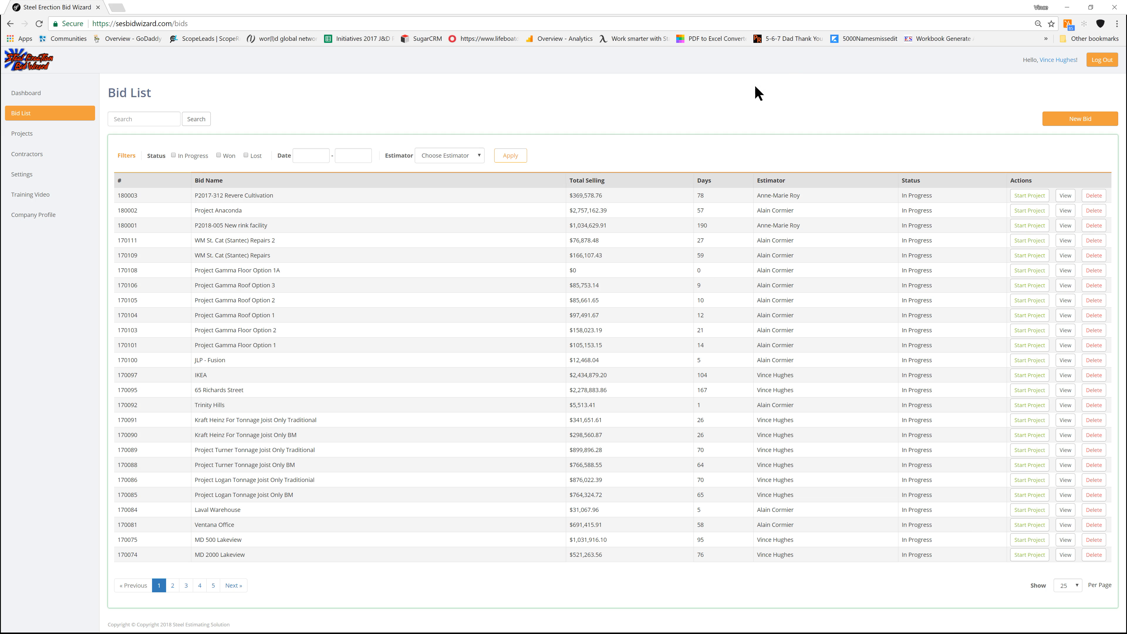
click(1088, 119)
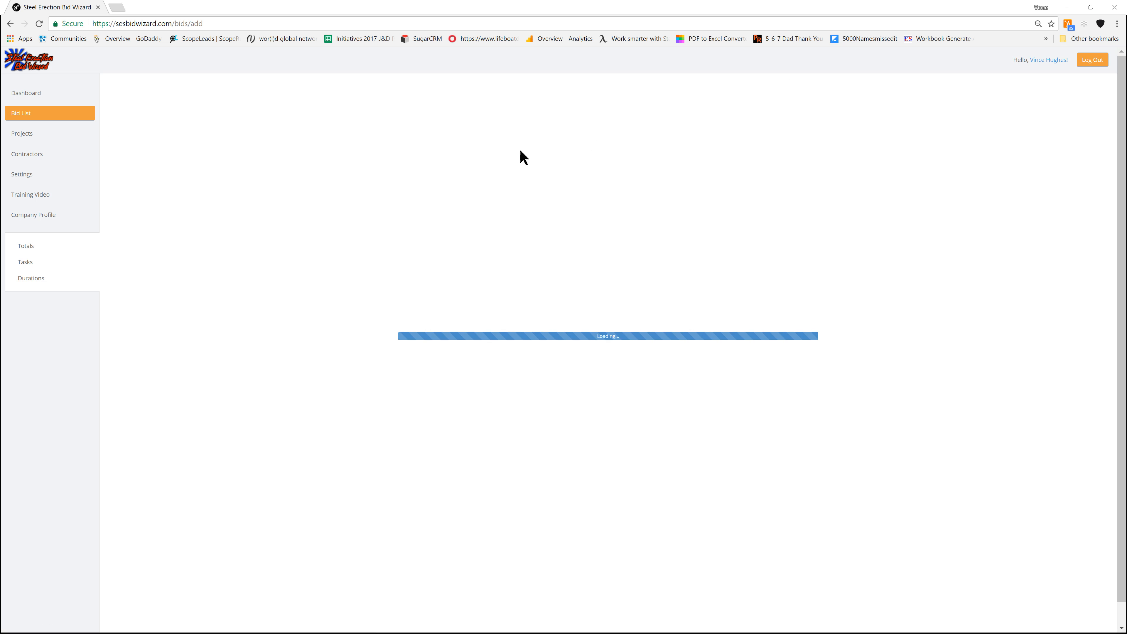
drag(546, 127, 509, 131)
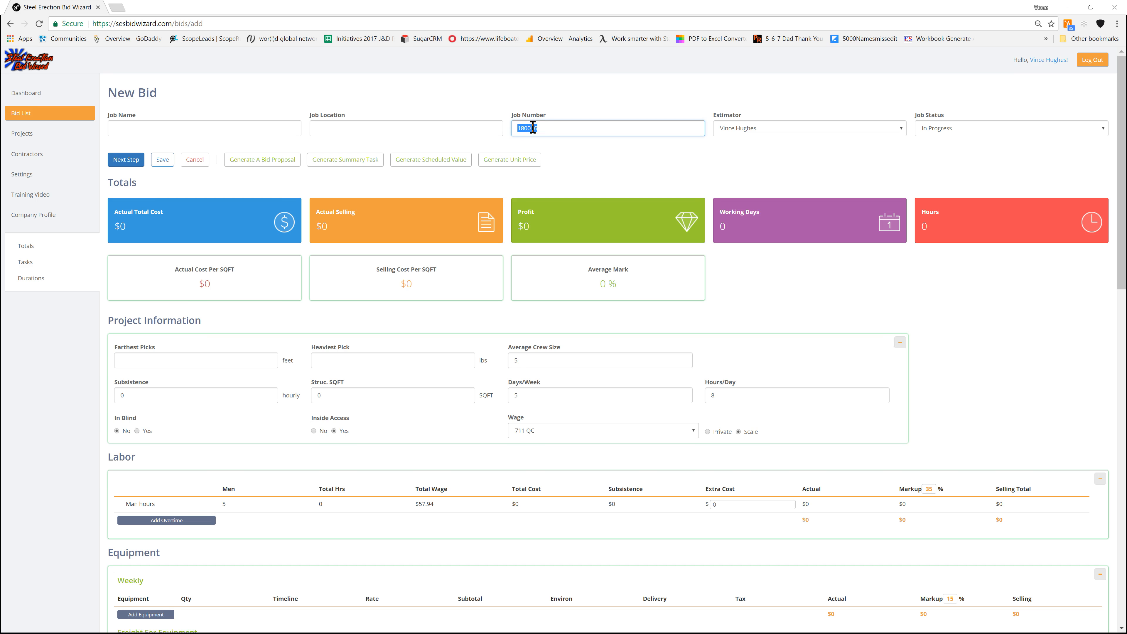
click(563, 131)
scroll(355, 329, down, 1)
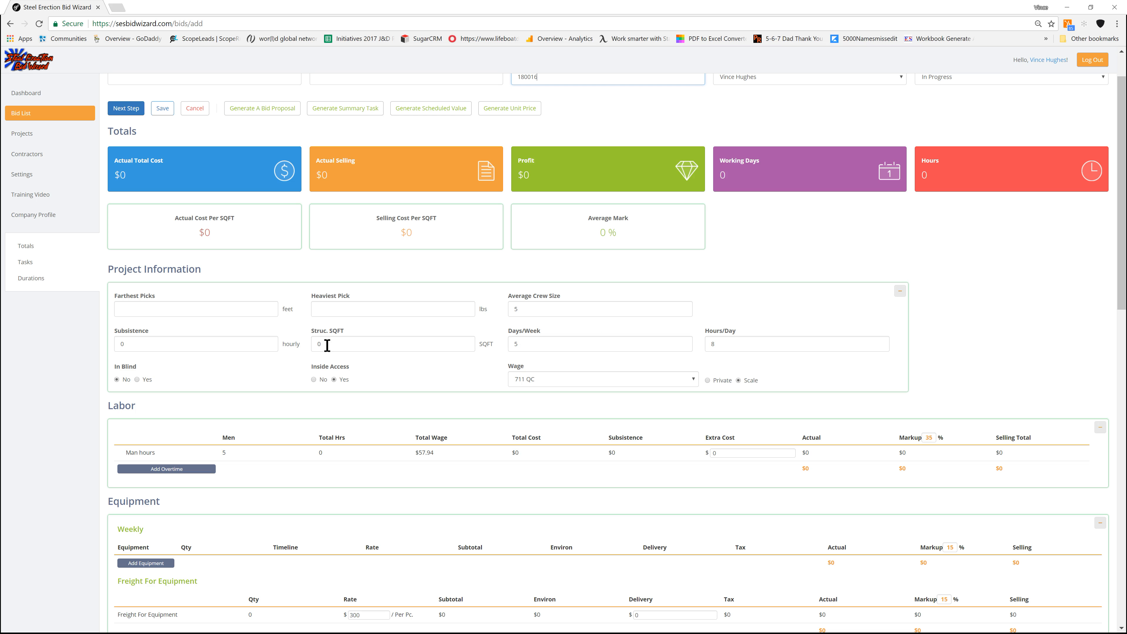
Start importing tasks from a file into the bid's task configuration, with On-Screen Takeoff as the application type.
click(39, 263)
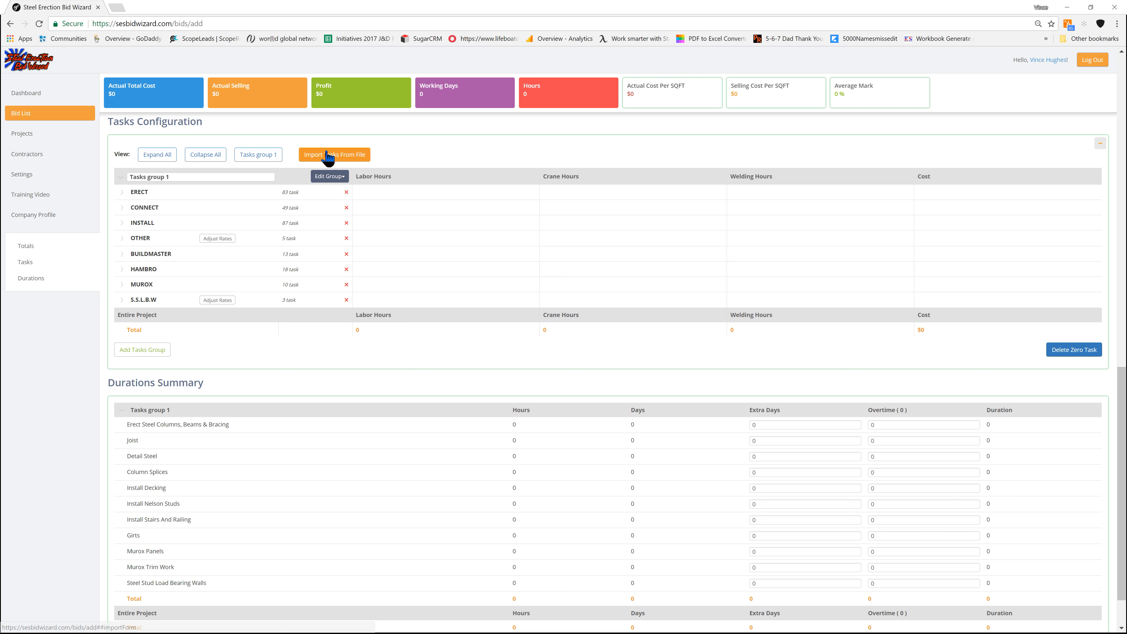
click(330, 155)
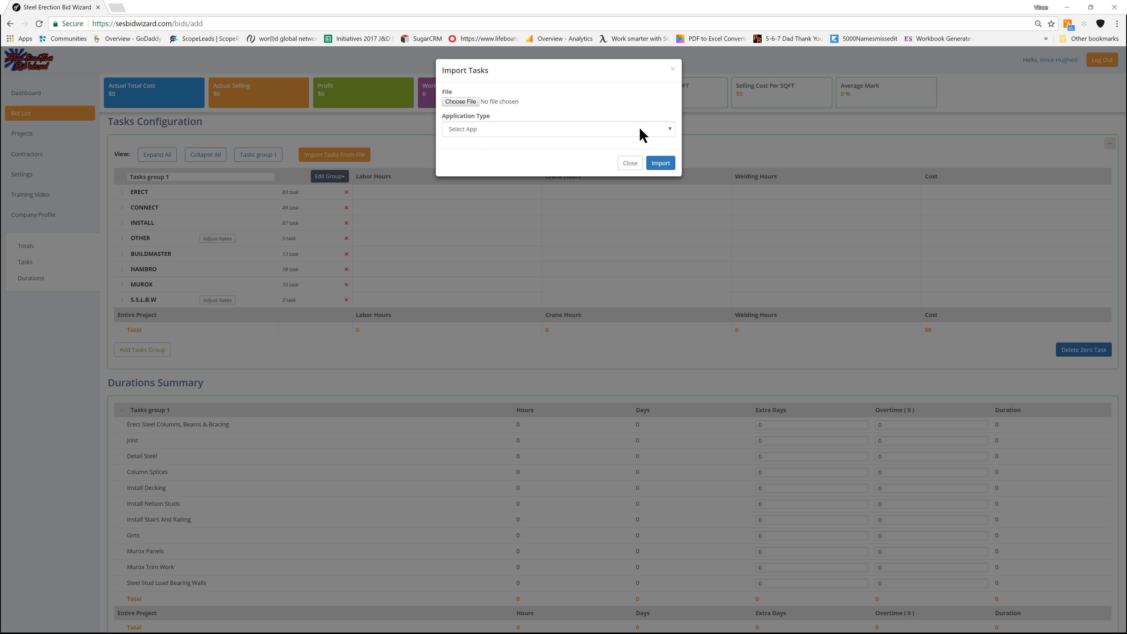
click(661, 134)
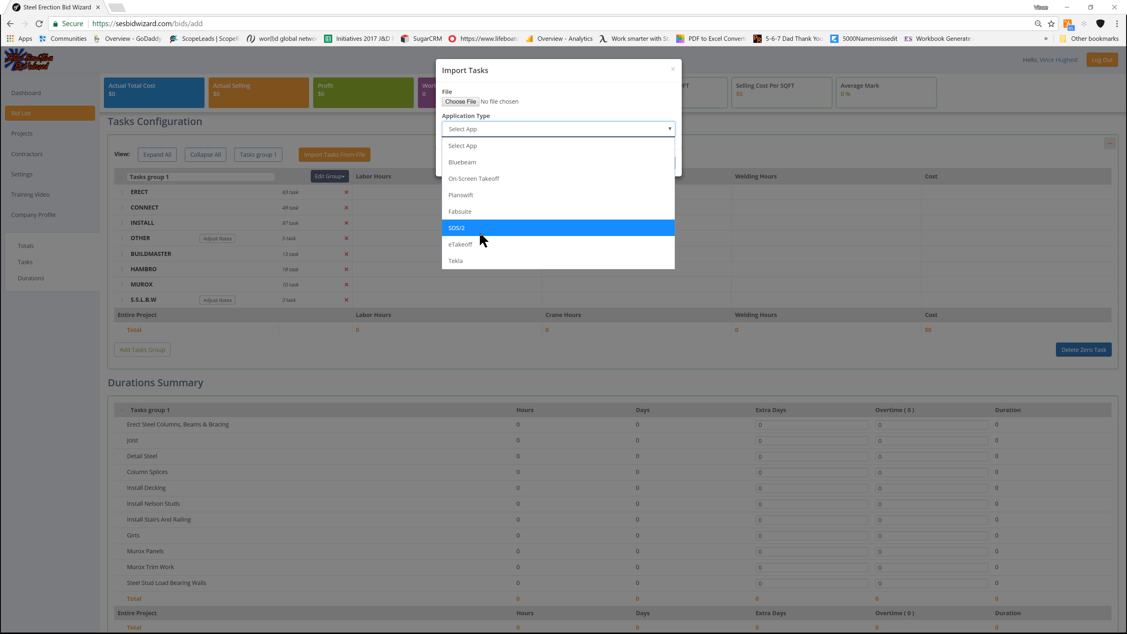
click(491, 182)
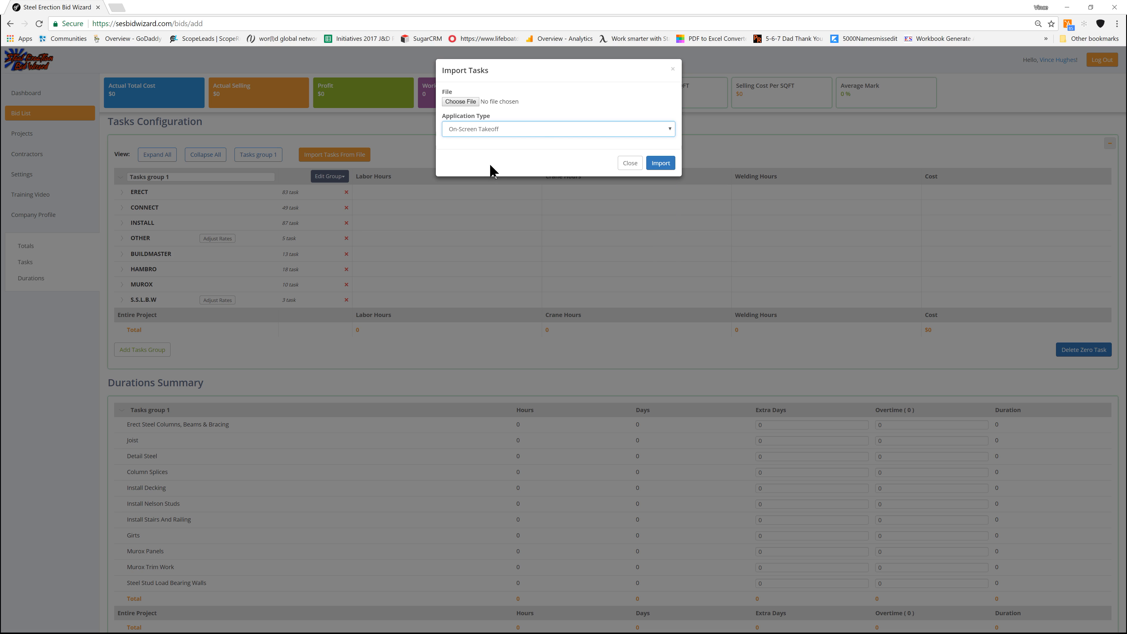
Import the SEBW Demo file Project Pillar_932535 from the desktop's Demo Bids folder and delete the bid's zero tasks.
click(464, 102)
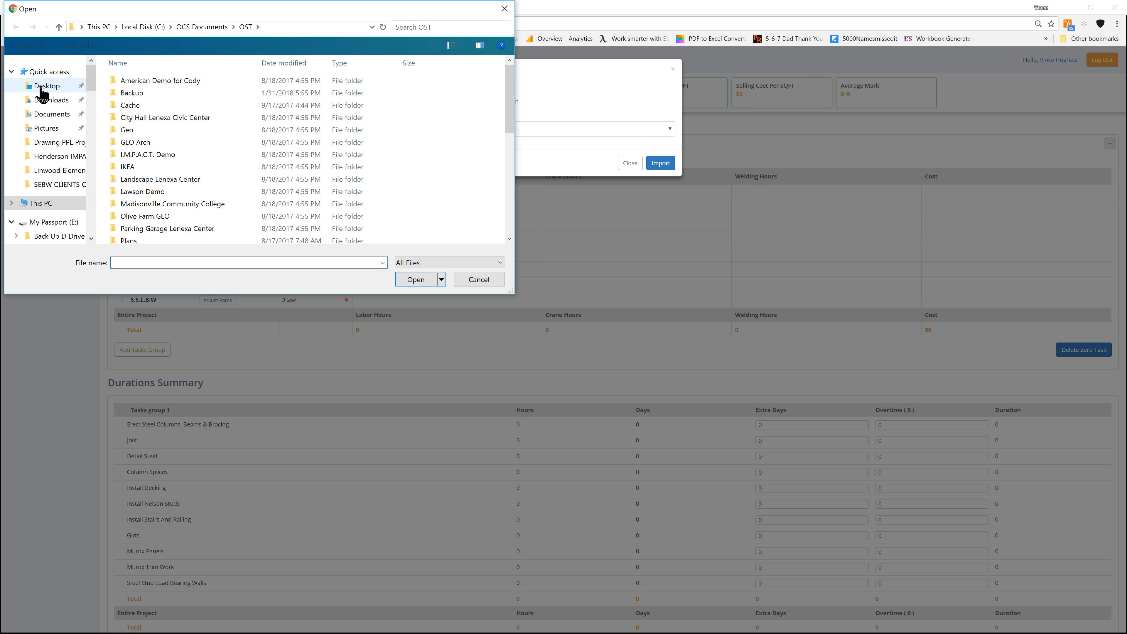
click(43, 86)
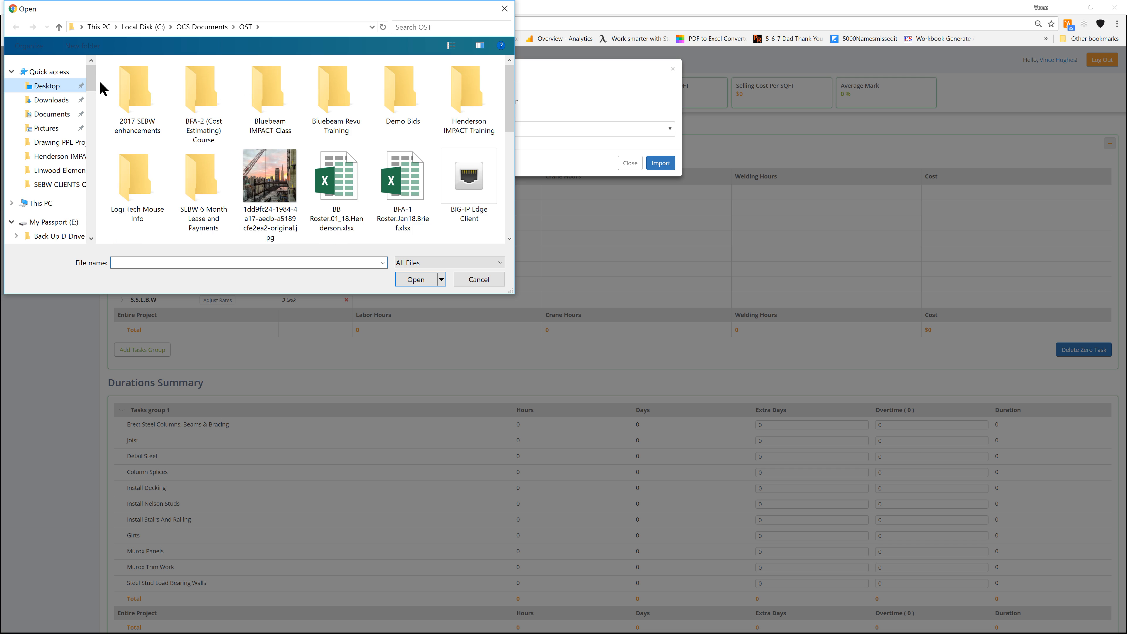
double_click(404, 111)
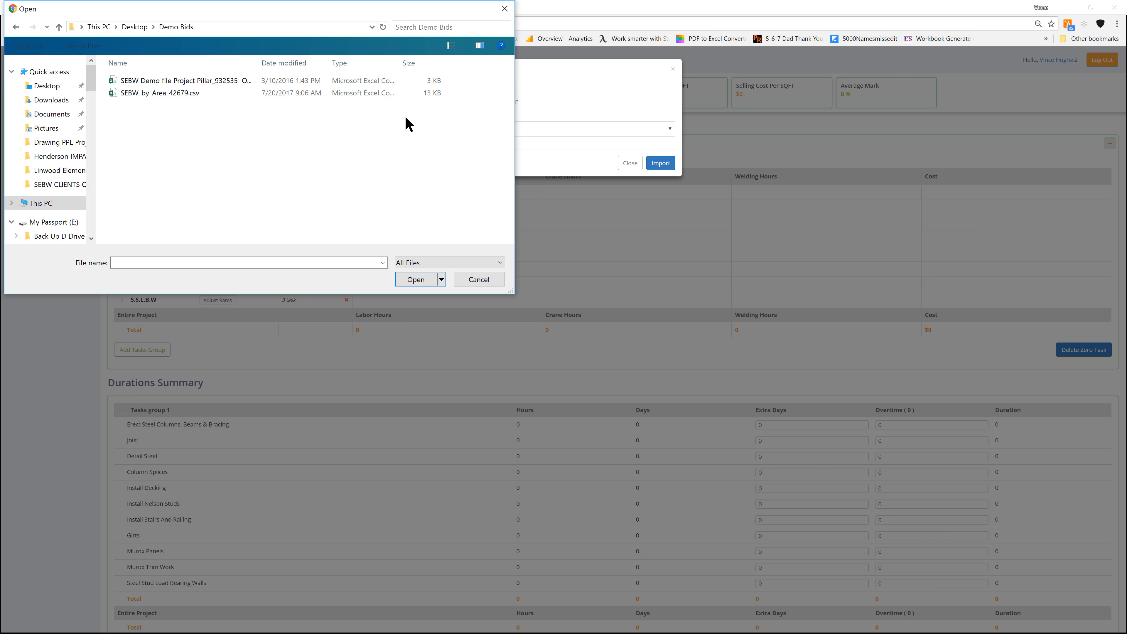
double_click(173, 81)
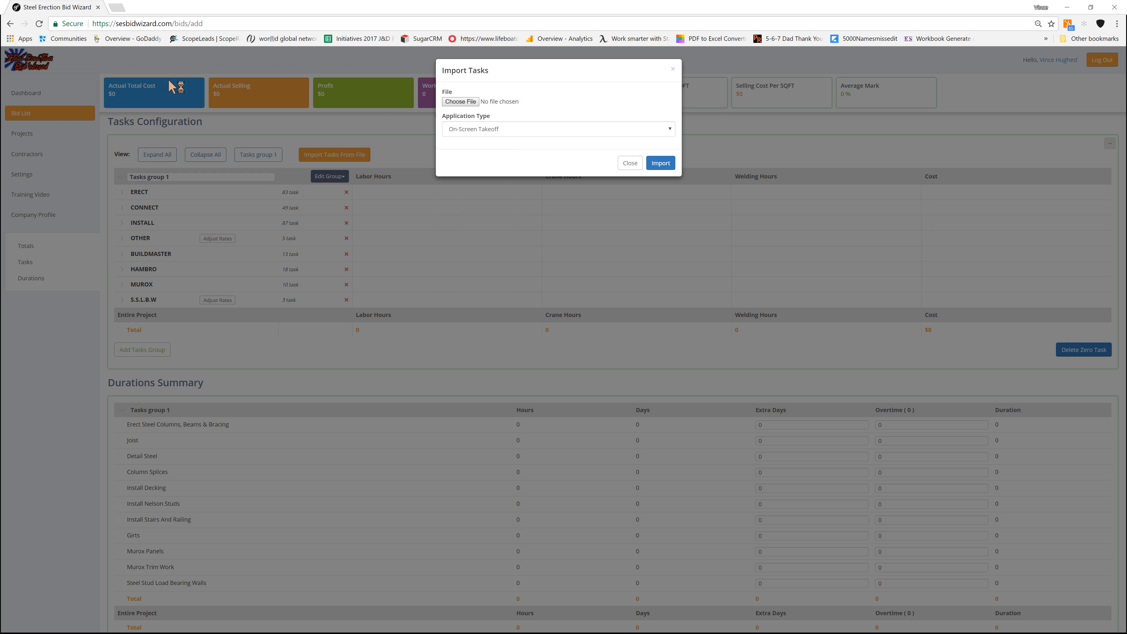
click(663, 164)
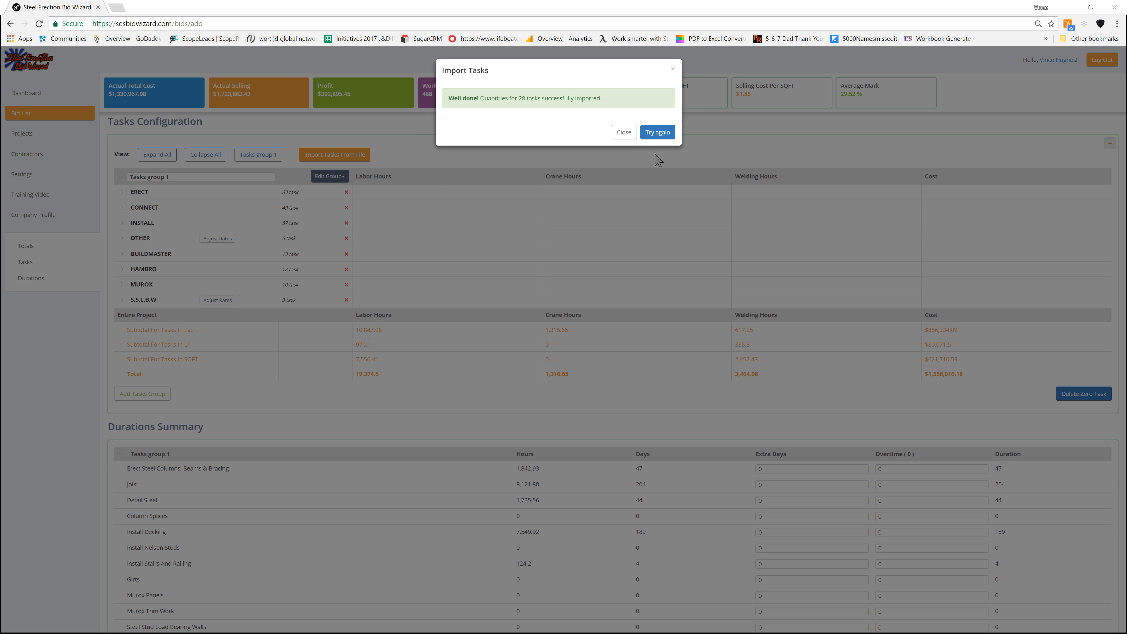
click(631, 132)
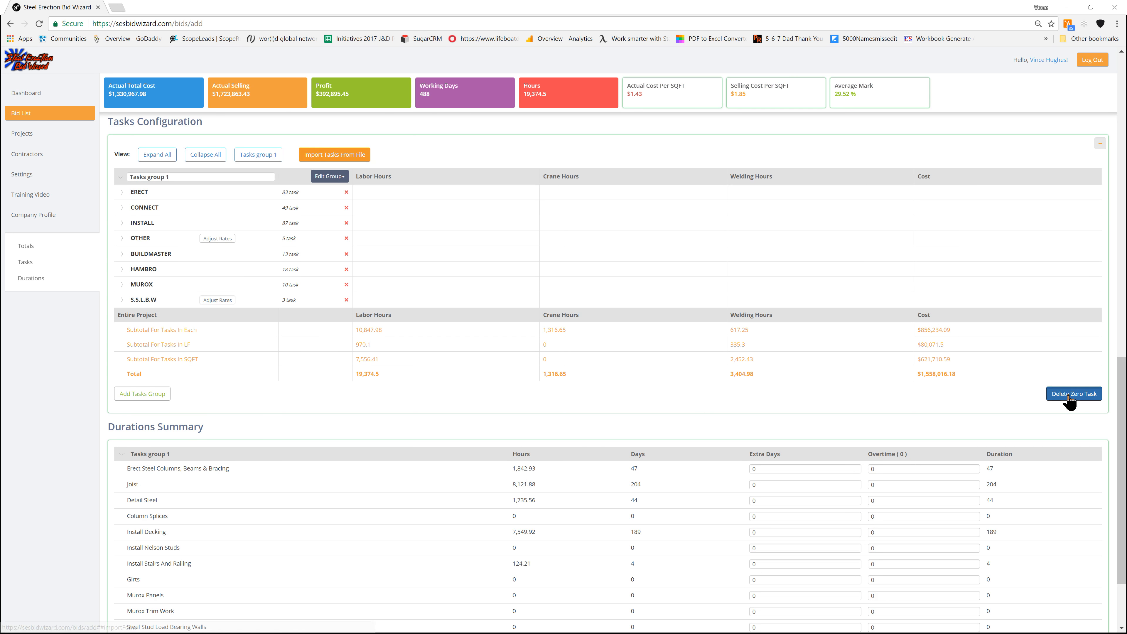
click(1069, 399)
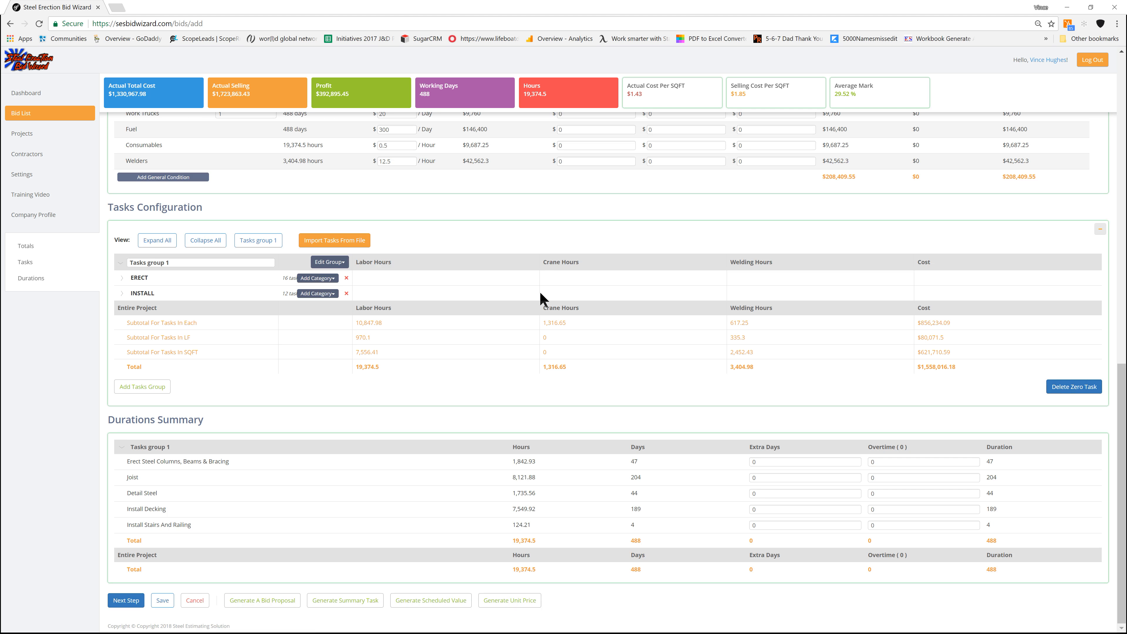
Check the bid's totals and structural square footage, and expand the ERECT category to examine its imported task quantities.
click(31, 248)
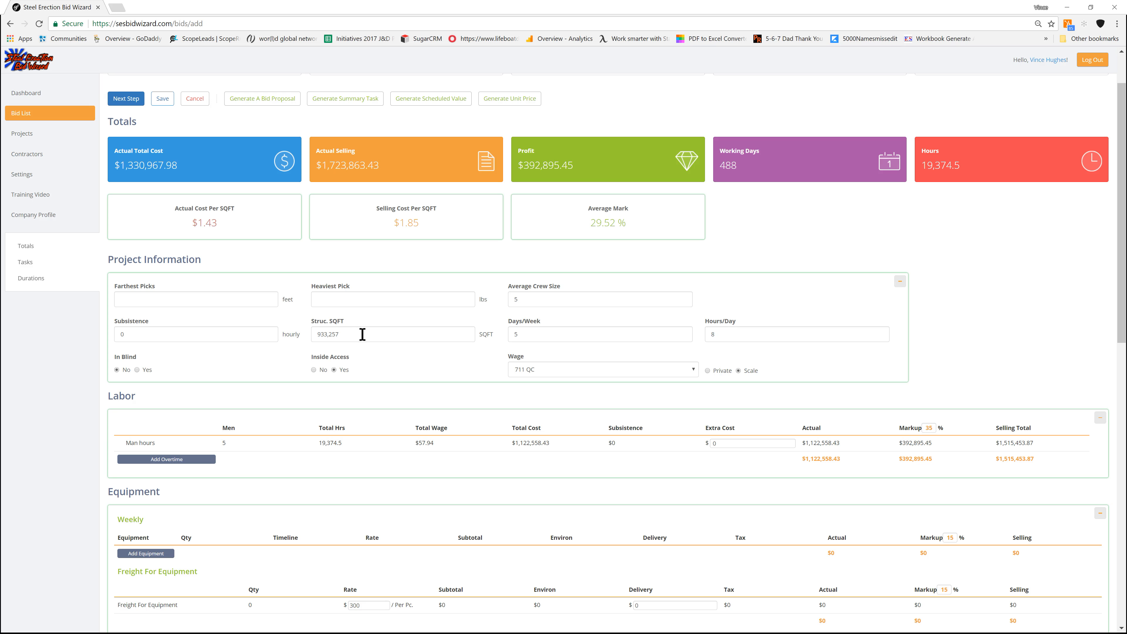
drag(352, 334, 309, 336)
click(383, 354)
click(26, 266)
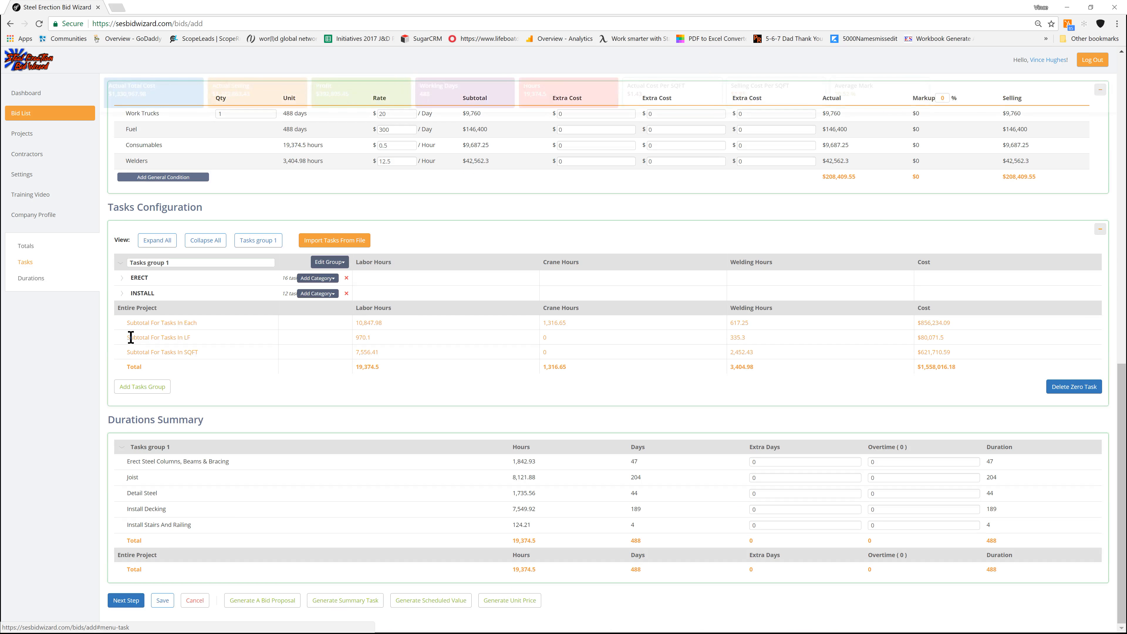
click(130, 279)
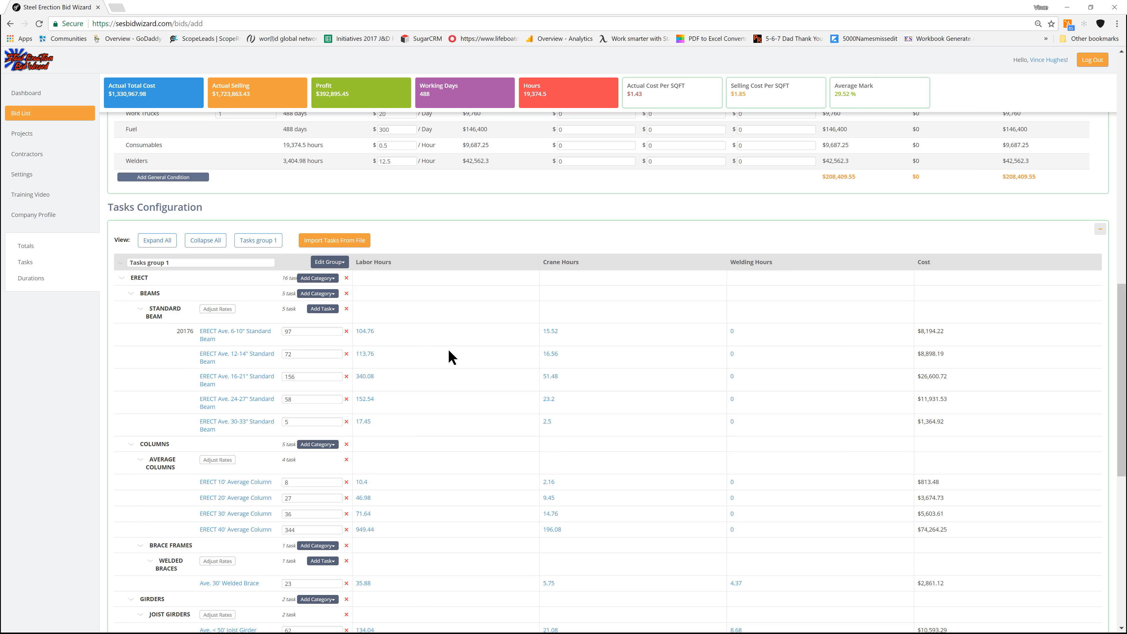
Reduce the production rates of all STANDARD BEAM tasks under ERECT by 5%.
scroll(399, 324, down, 1)
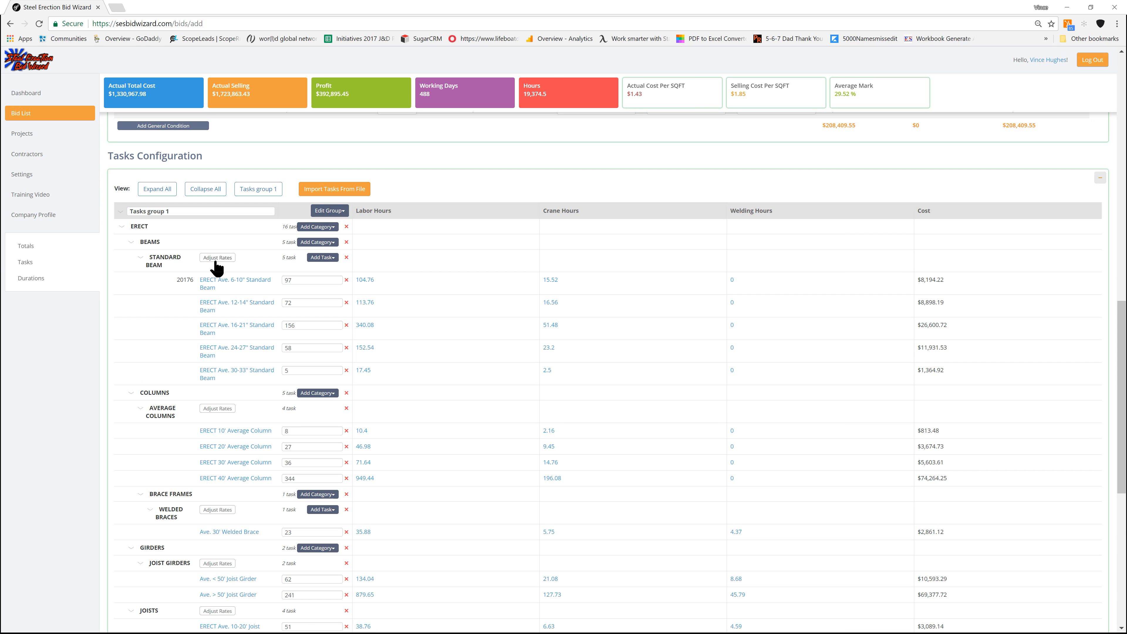
scroll(196, 444, down, 1)
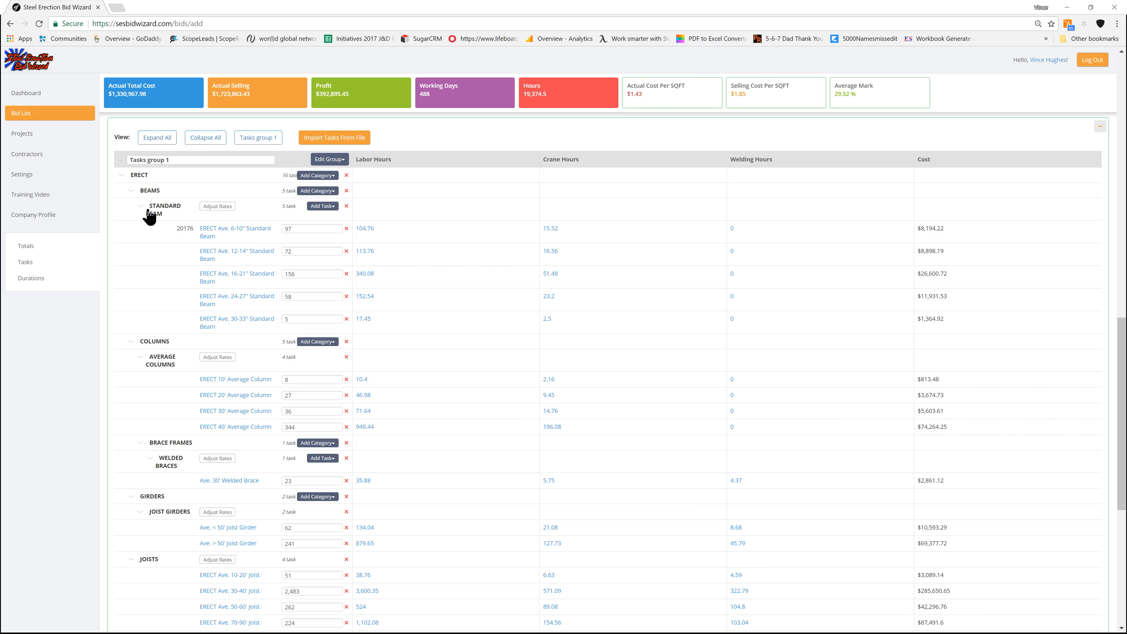
click(224, 207)
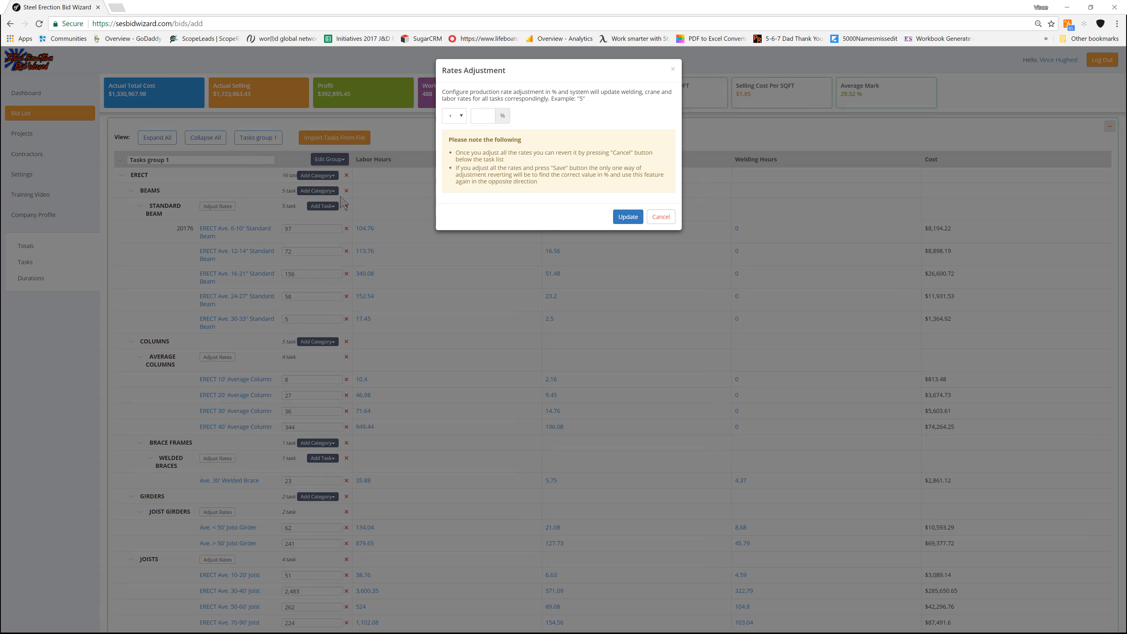
click(459, 118)
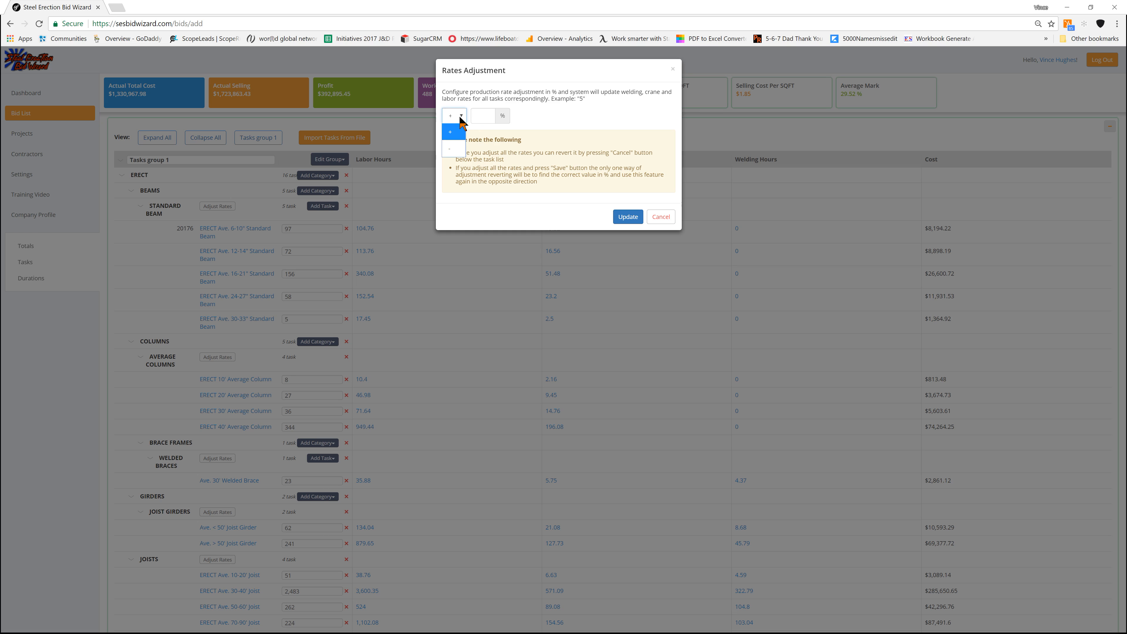
click(453, 151)
click(482, 117)
text(5)
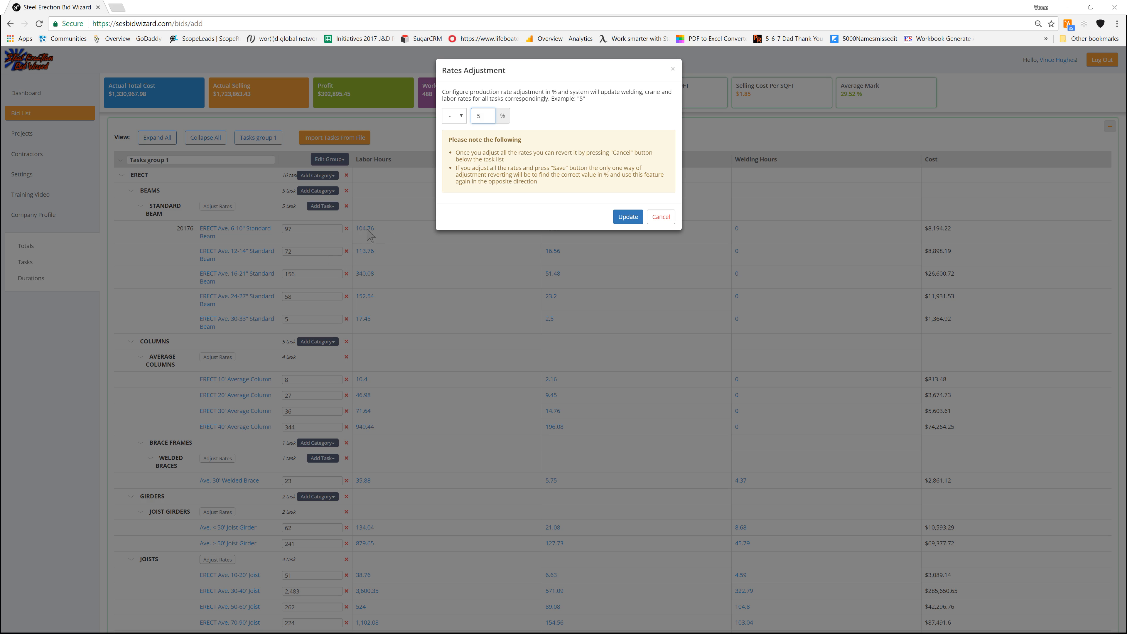
click(623, 218)
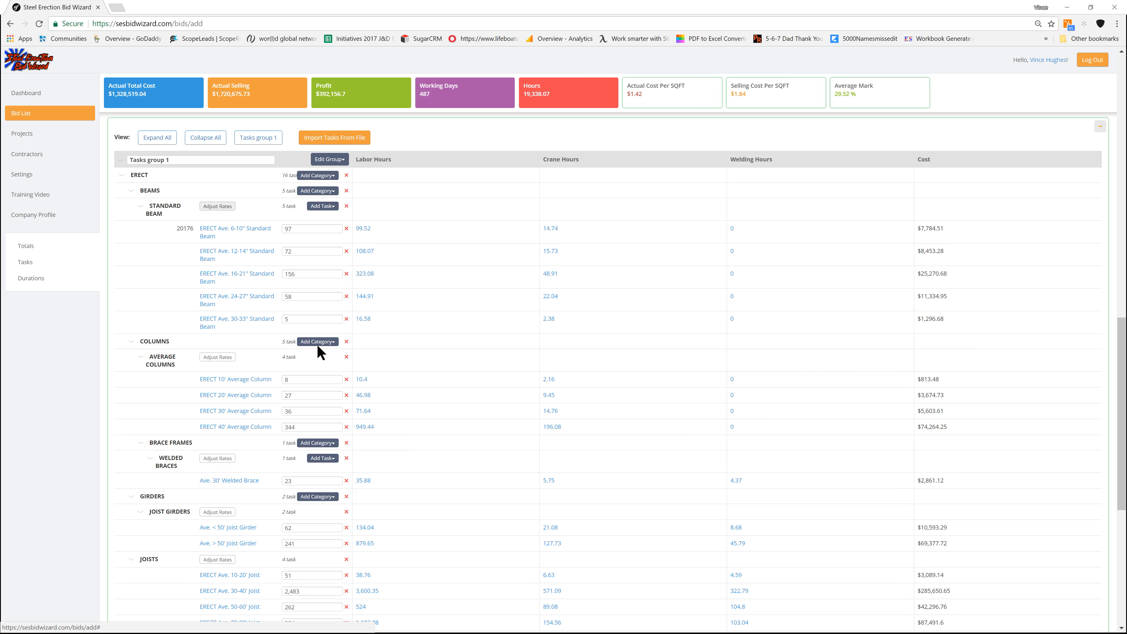
Add a Reach Forklift 10000 LB to the bid's weekly equipment.
scroll(242, 471, down, 2)
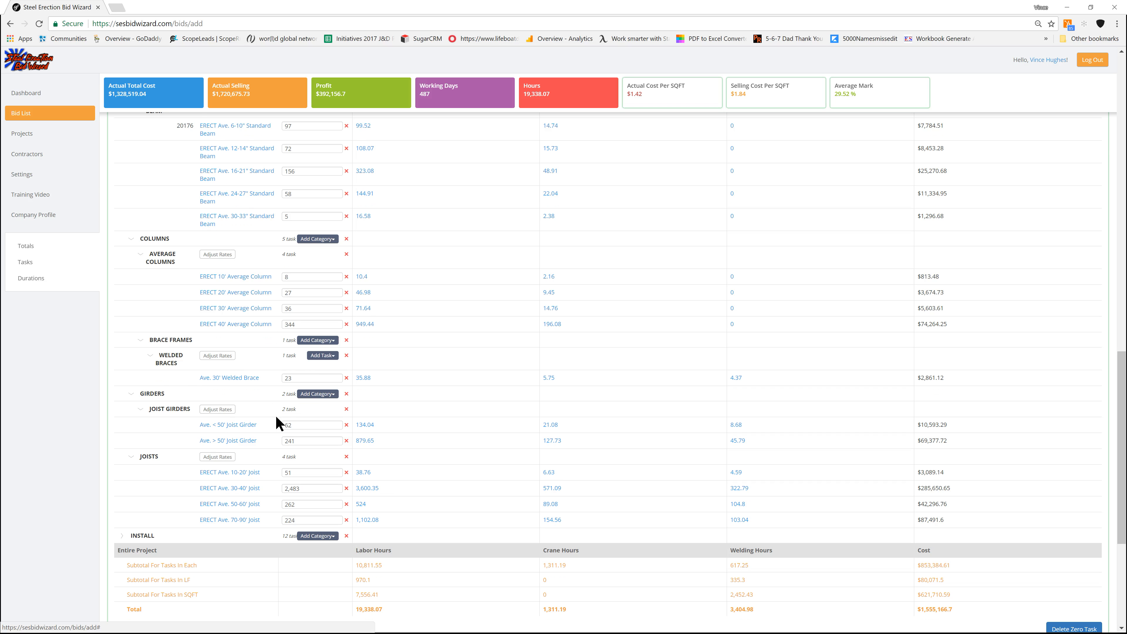
scroll(528, 415, up, 15)
scroll(578, 374, up, 8)
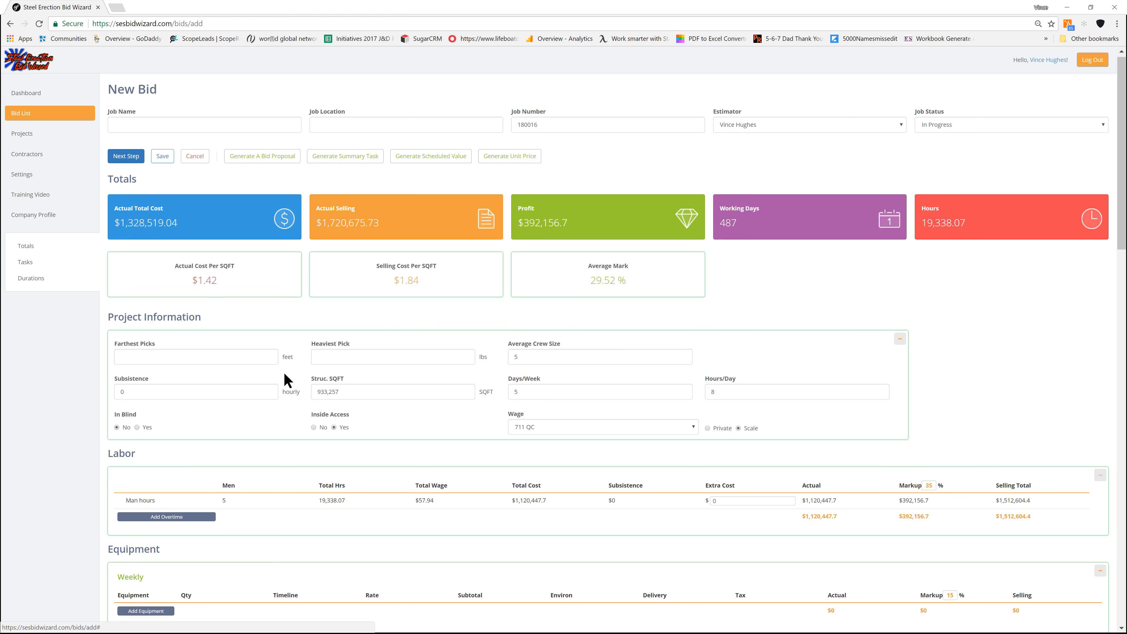
scroll(284, 372, down, 3)
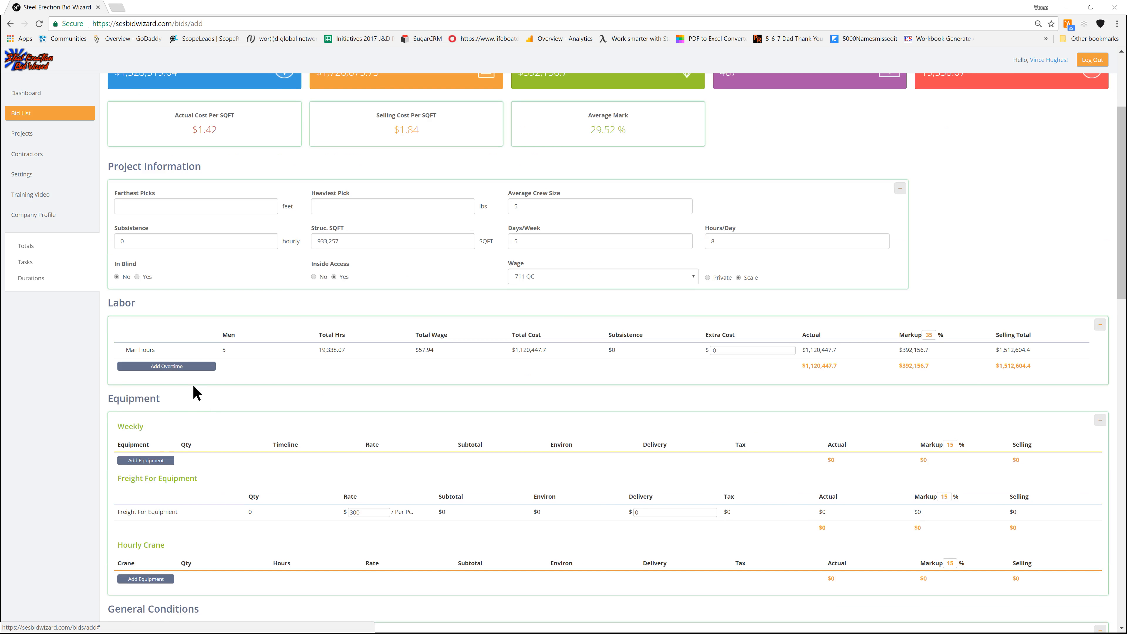
click(146, 460)
click(188, 461)
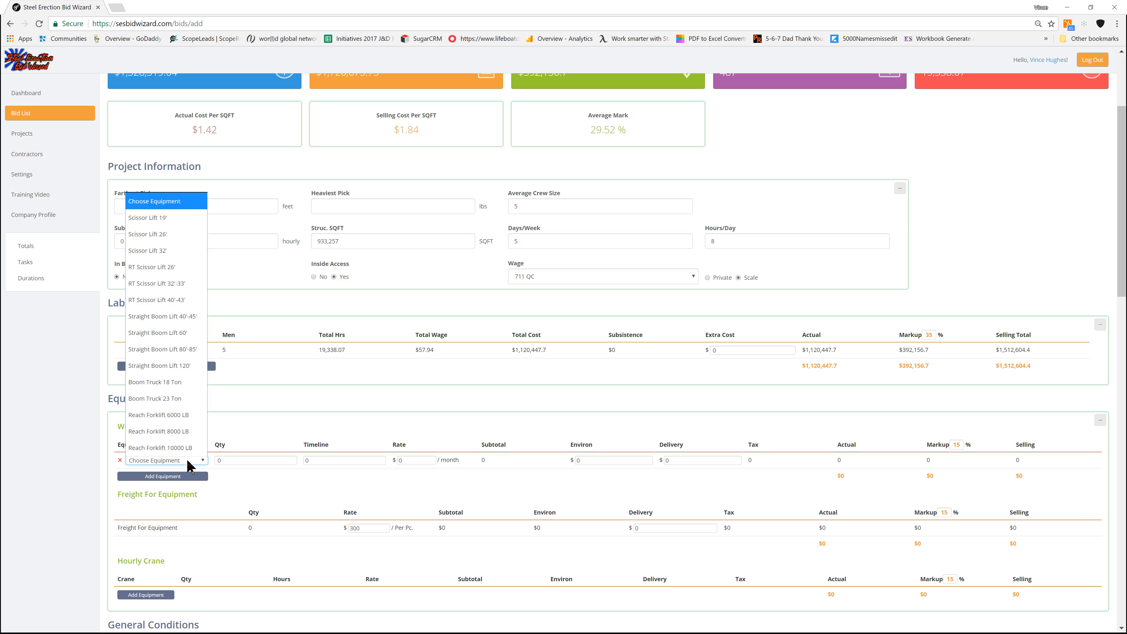
click(175, 449)
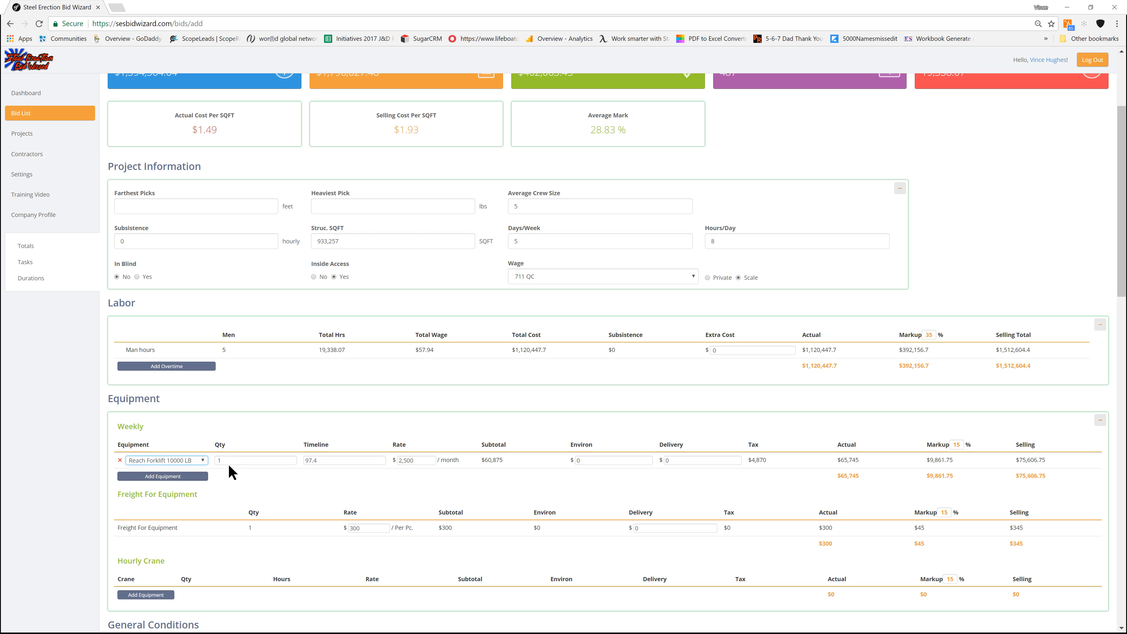
Add a Straight Boom Lift 40'-45' to the weekly equipment with a quantity of 11.
click(168, 476)
click(176, 476)
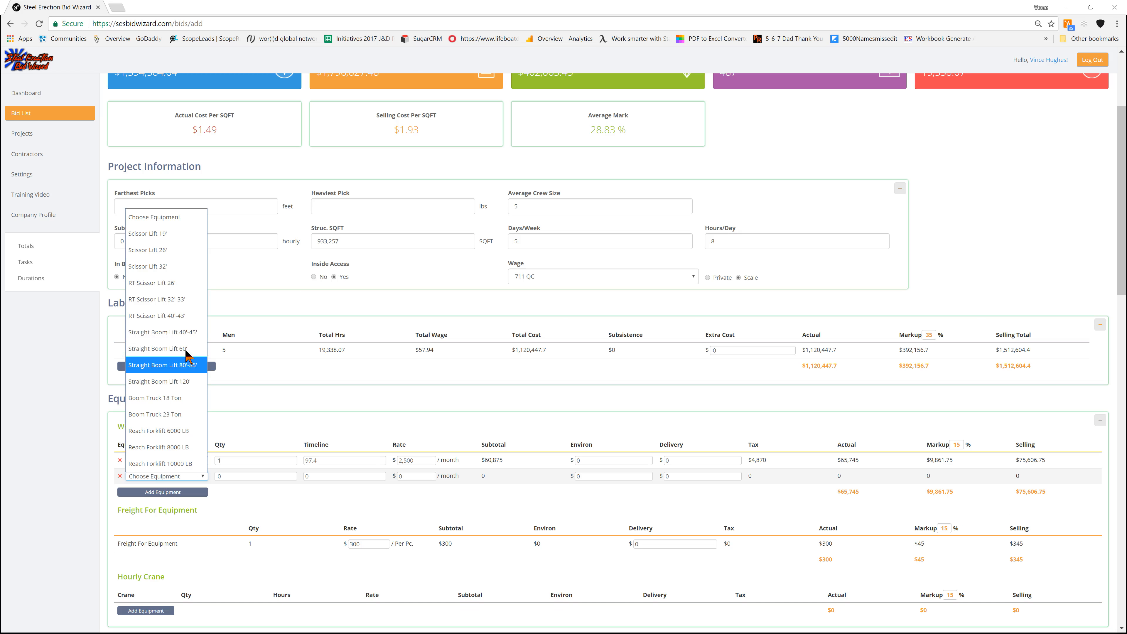
click(183, 331)
click(218, 476)
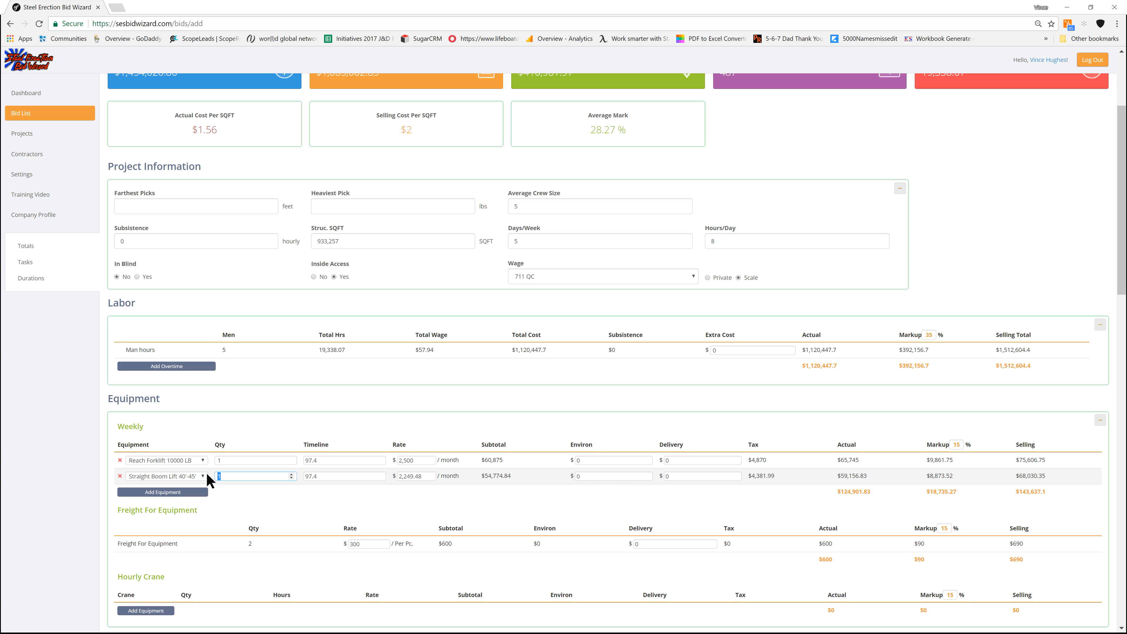
click(291, 474)
click(292, 474)
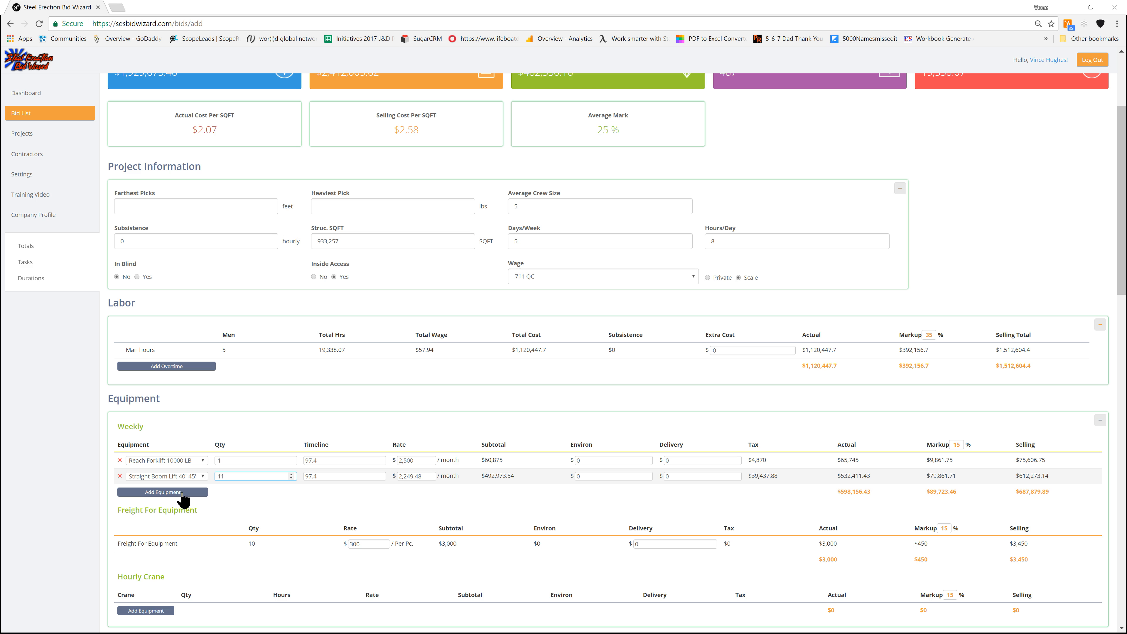
Add an RT Scissor Lift 40'-43' to the weekly equipment with a quantity of 4.
click(192, 493)
click(191, 494)
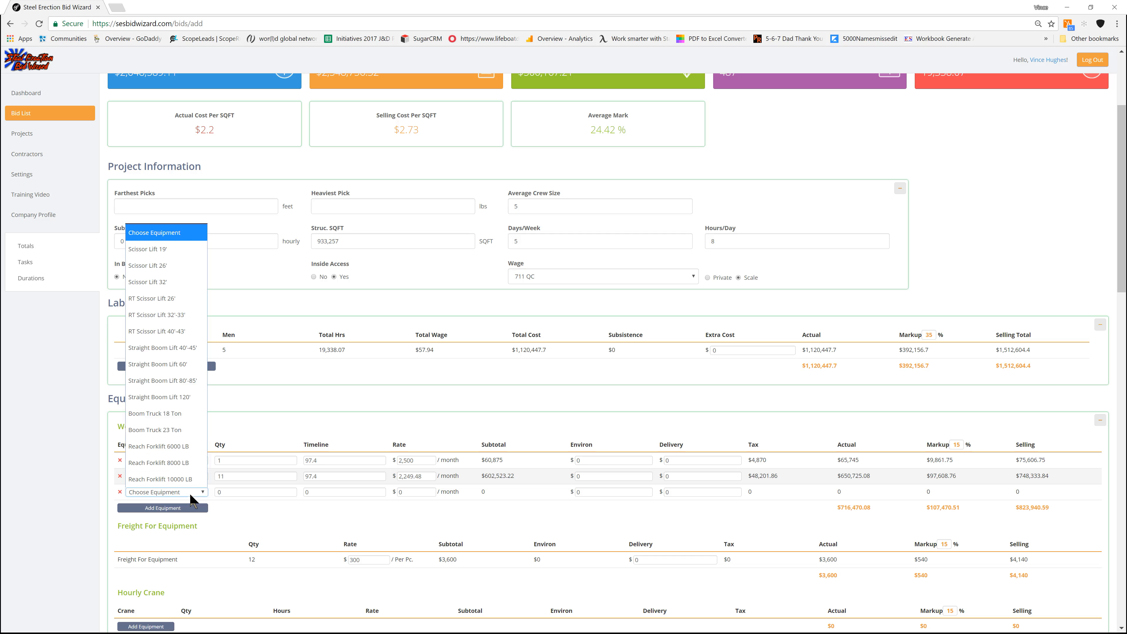
click(180, 339)
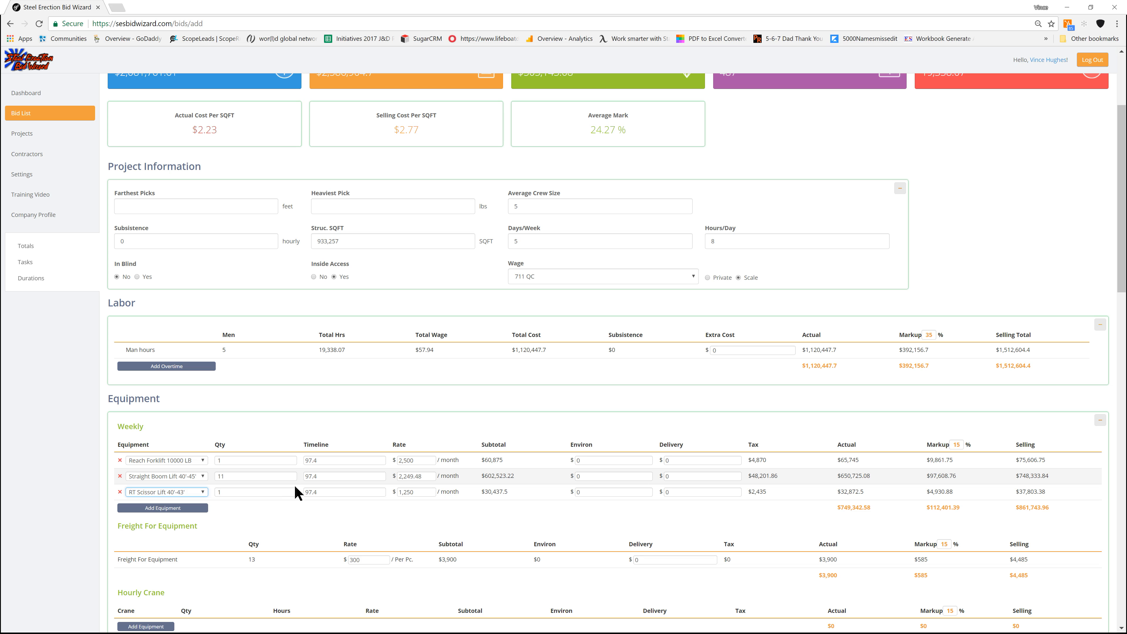
click(292, 490)
click(292, 490)
click(292, 490)
Add a 40 Ton Crane to the bid's hourly crane equipment.
scroll(246, 513, down, 5)
click(166, 421)
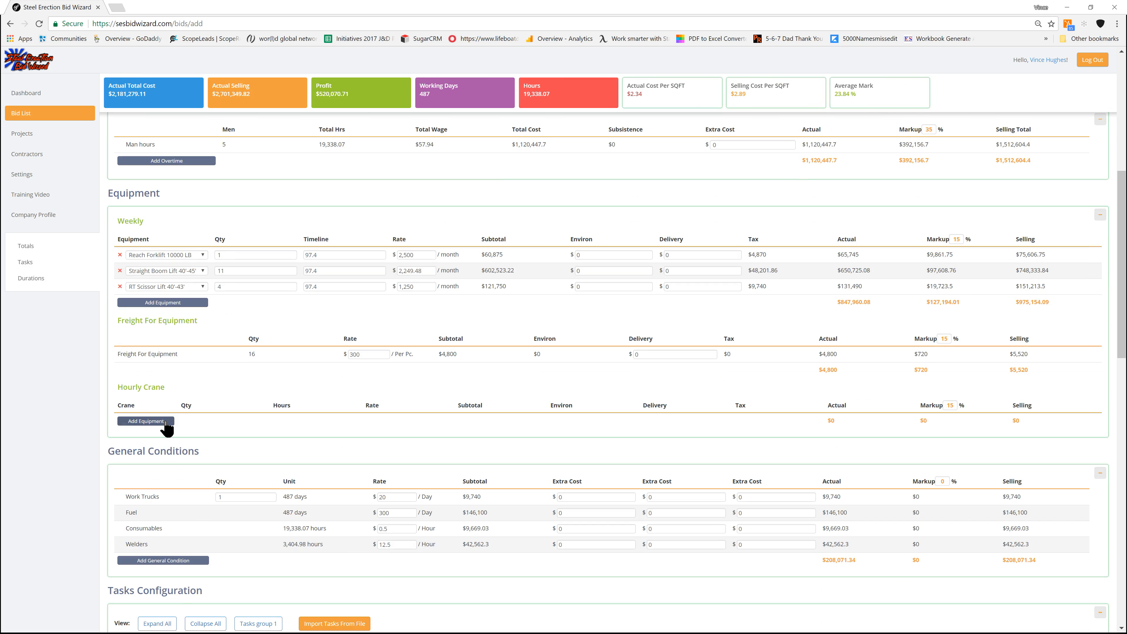
click(195, 422)
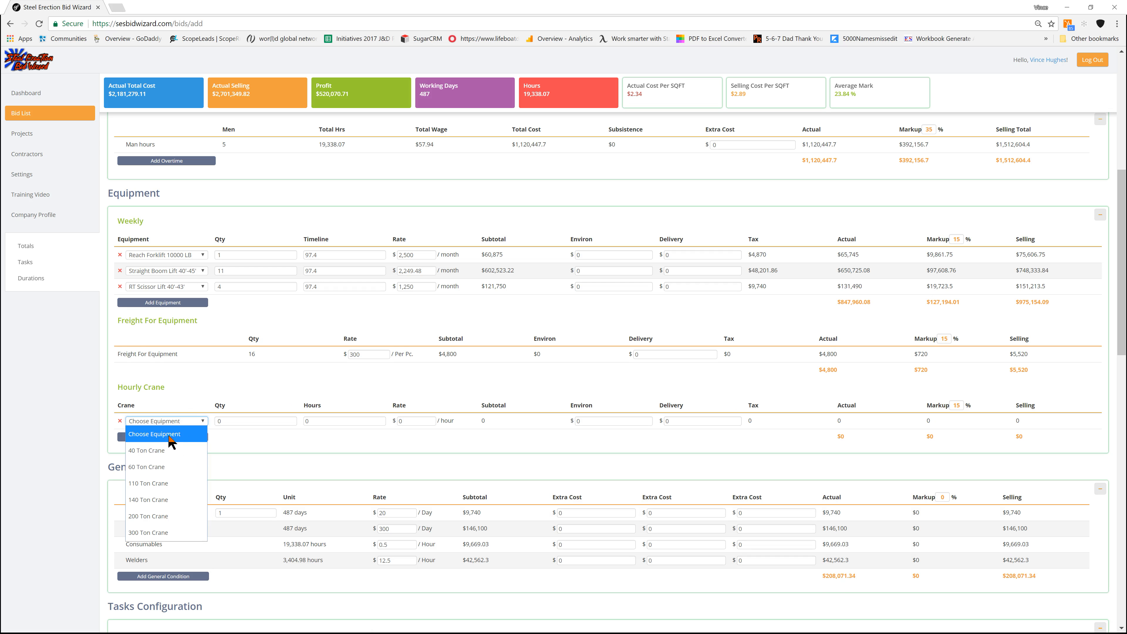
click(160, 451)
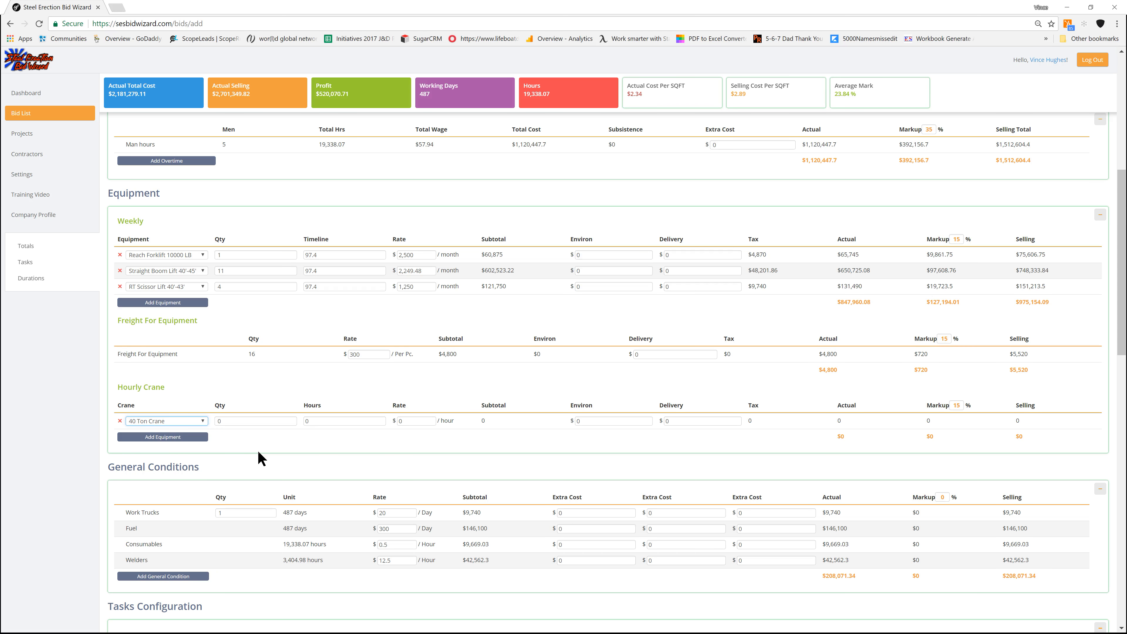
Name the job Demo, set its location to TN, and start a Unit Price report for the bid.
scroll(586, 284, up, 8)
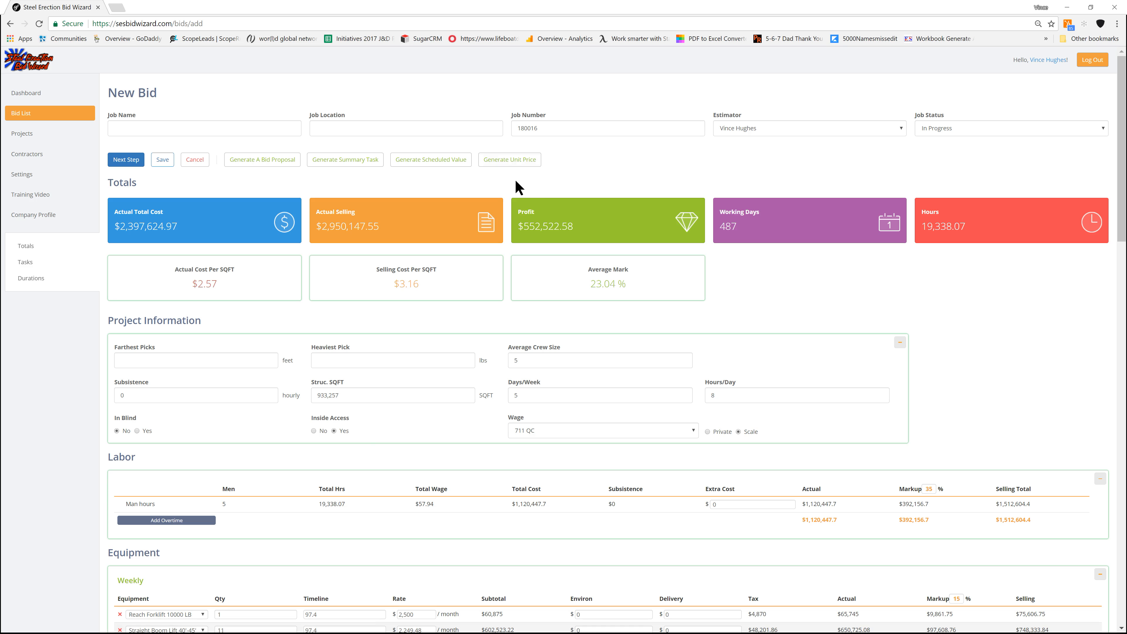
click(510, 165)
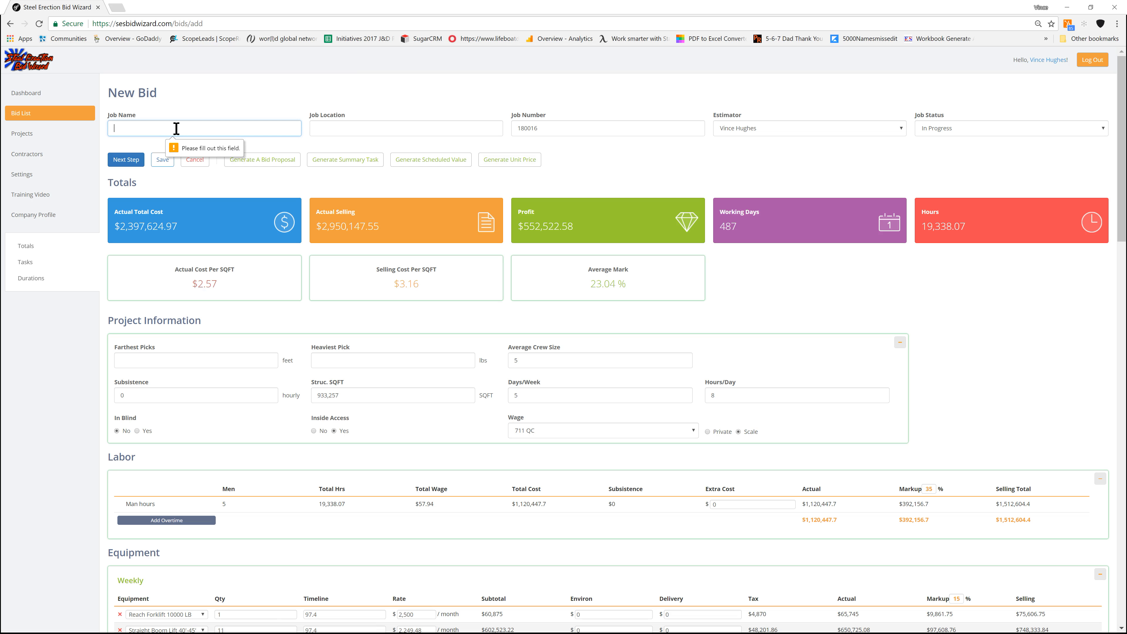
text(Demo)
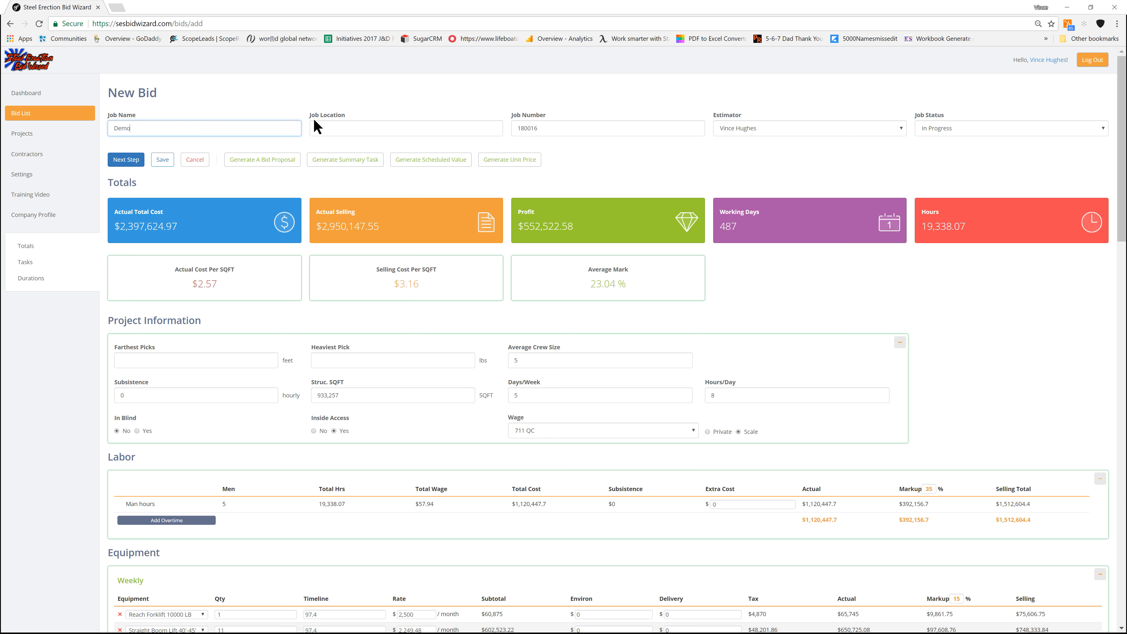
click(329, 126)
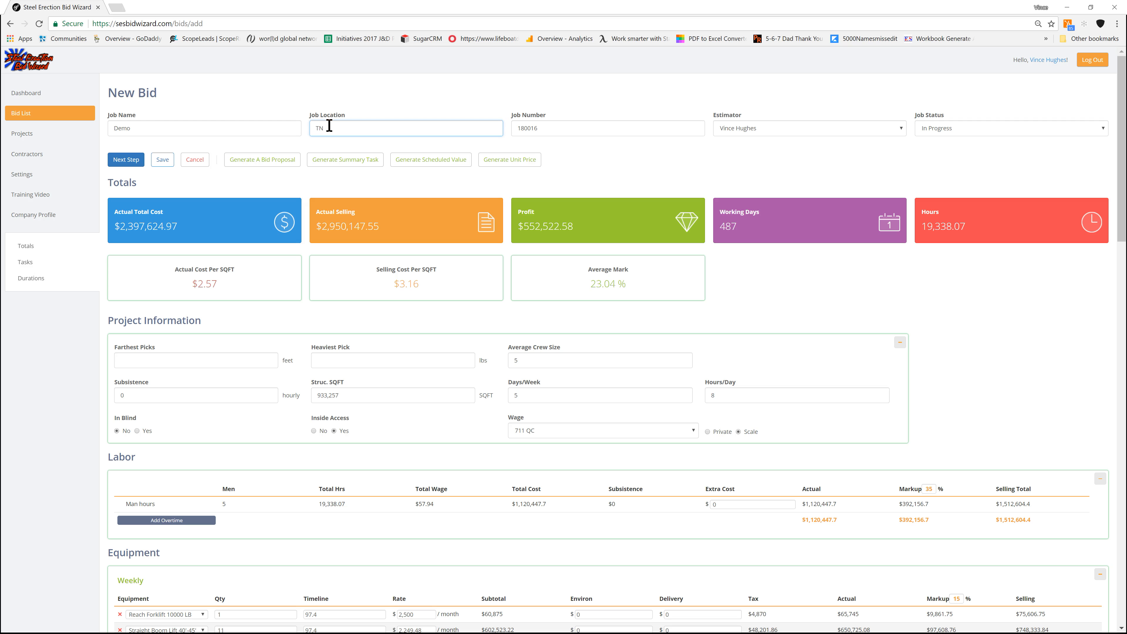
click(520, 164)
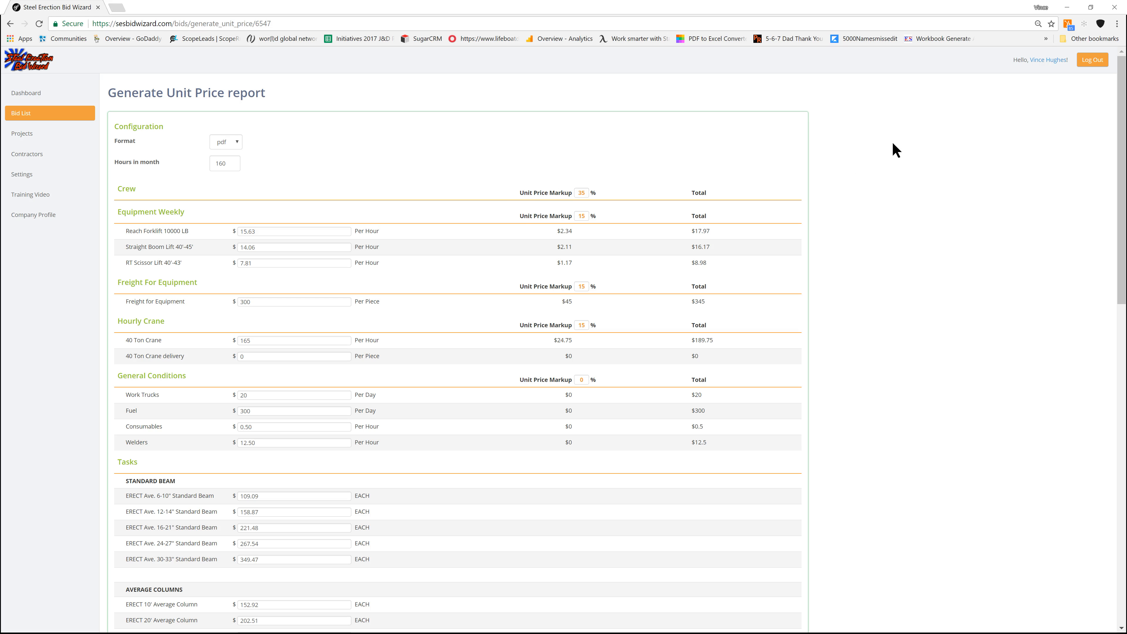
Set the Crew unit price markup to 15% and acknowledge the warning about changing calculated numbers.
double_click(585, 193)
text(20)
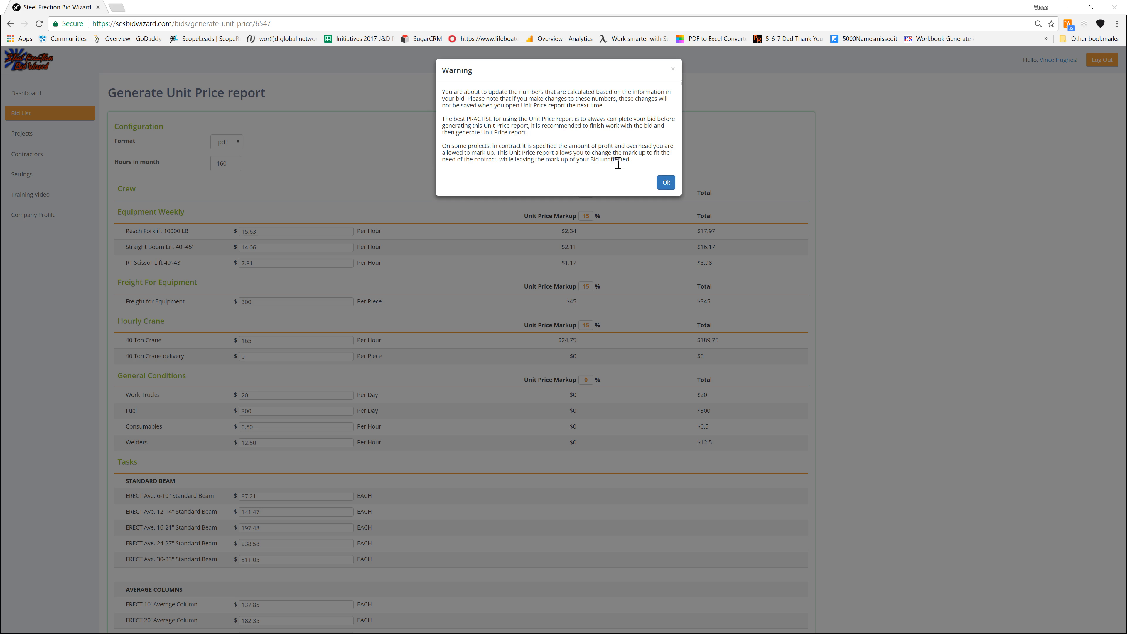
click(666, 183)
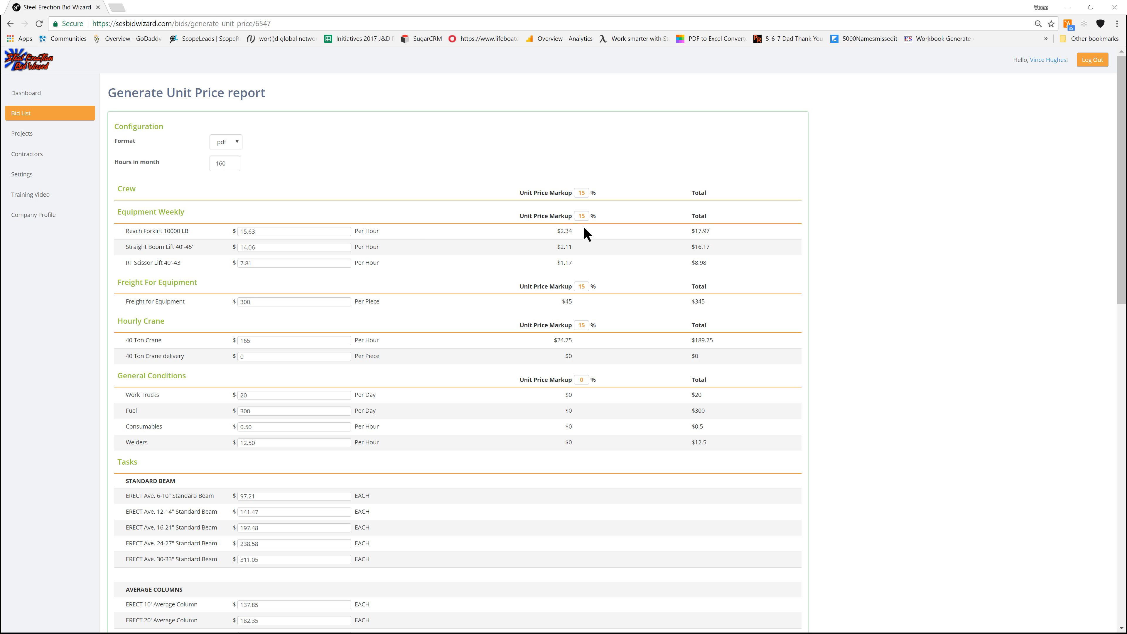
Examine the report's unit prices for equipment, general conditions and every task group from standard beams to tube.
scroll(401, 281, down, 1)
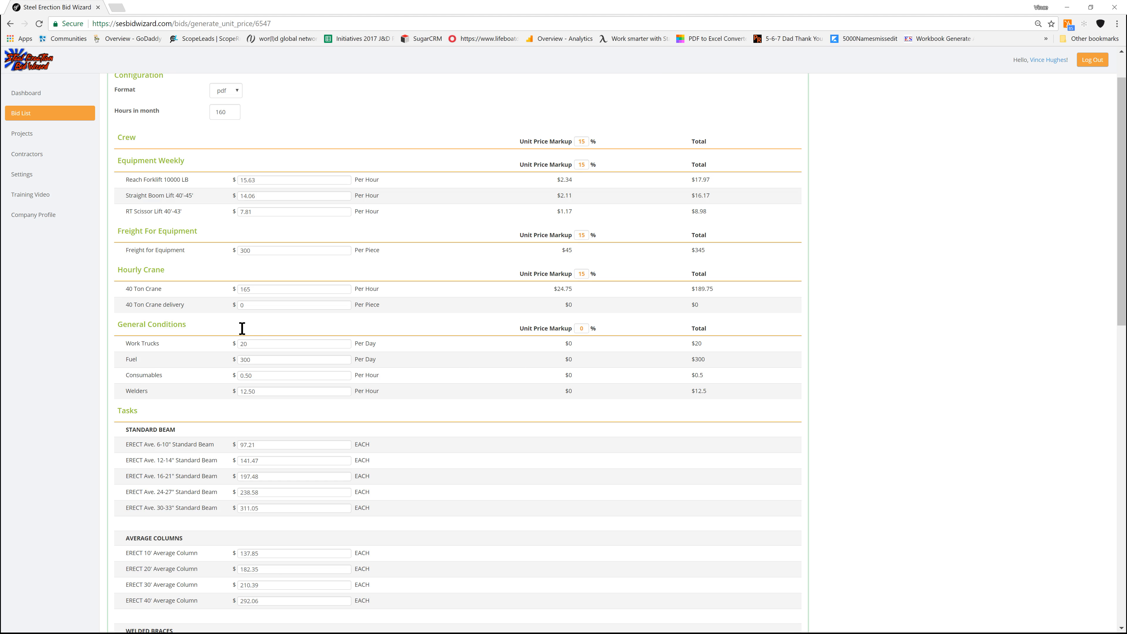
scroll(241, 327, down, 2)
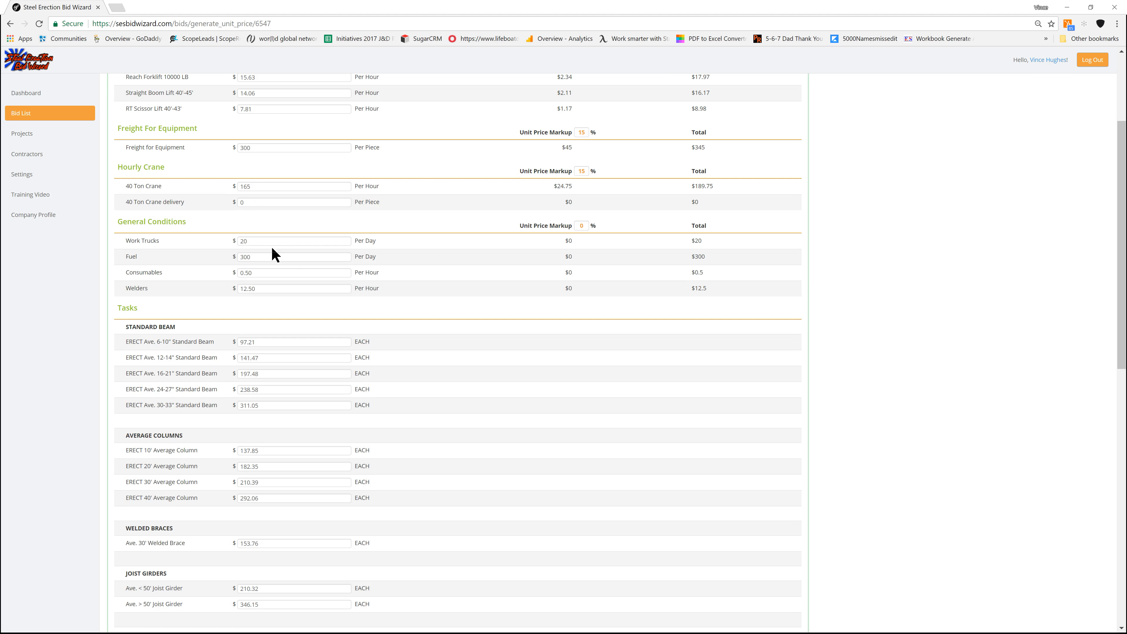
scroll(307, 316, down, 1)
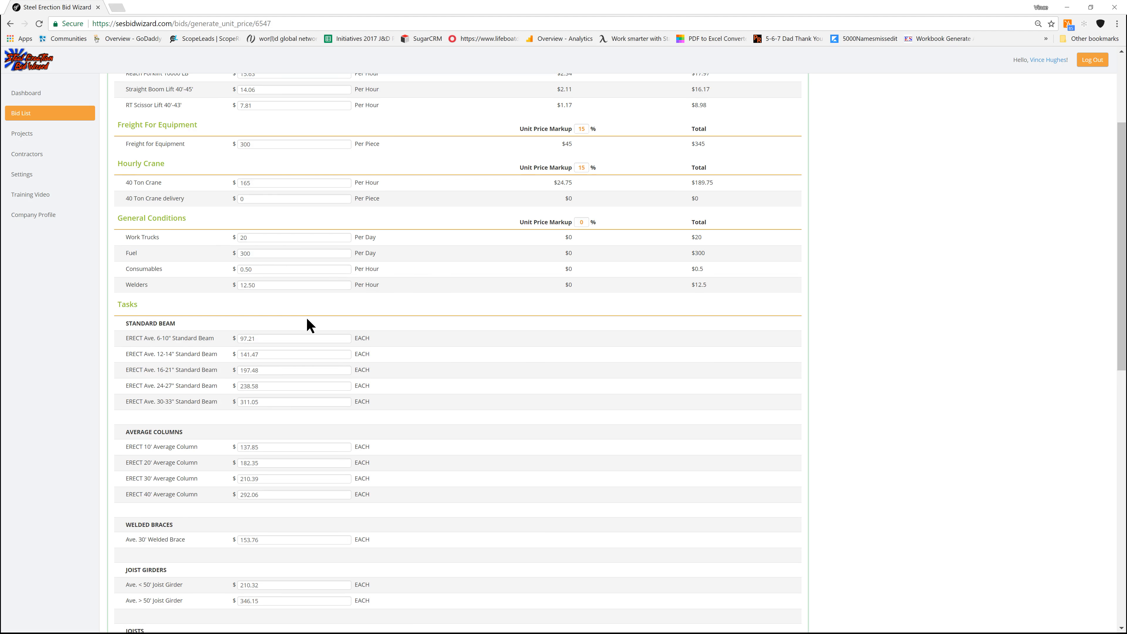
scroll(151, 293, down, 1)
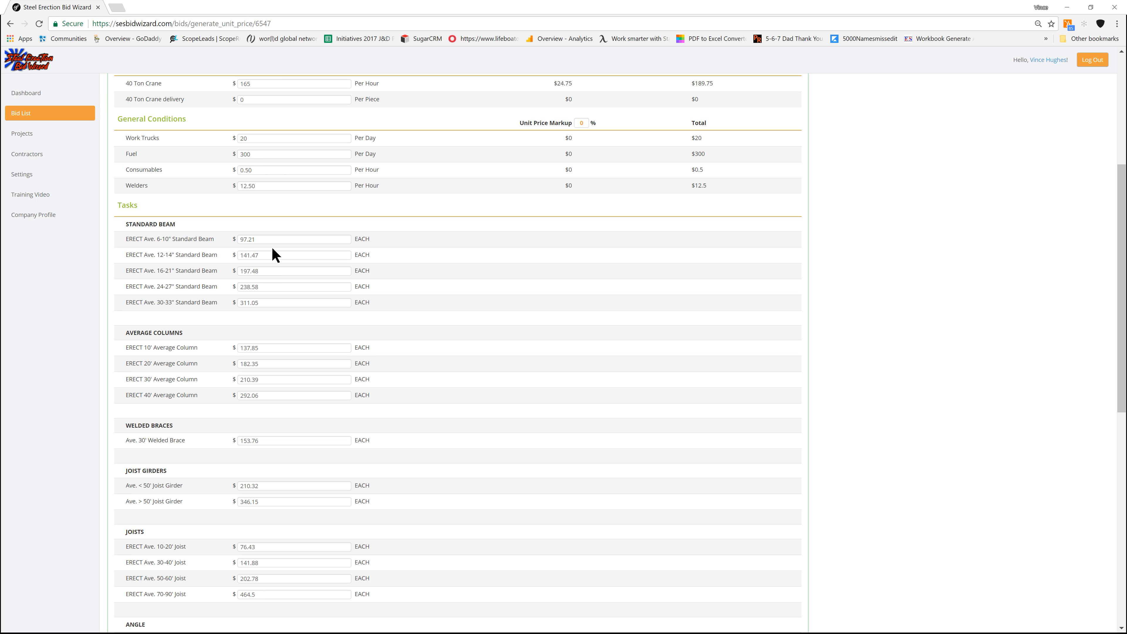
scroll(300, 360, down, 1)
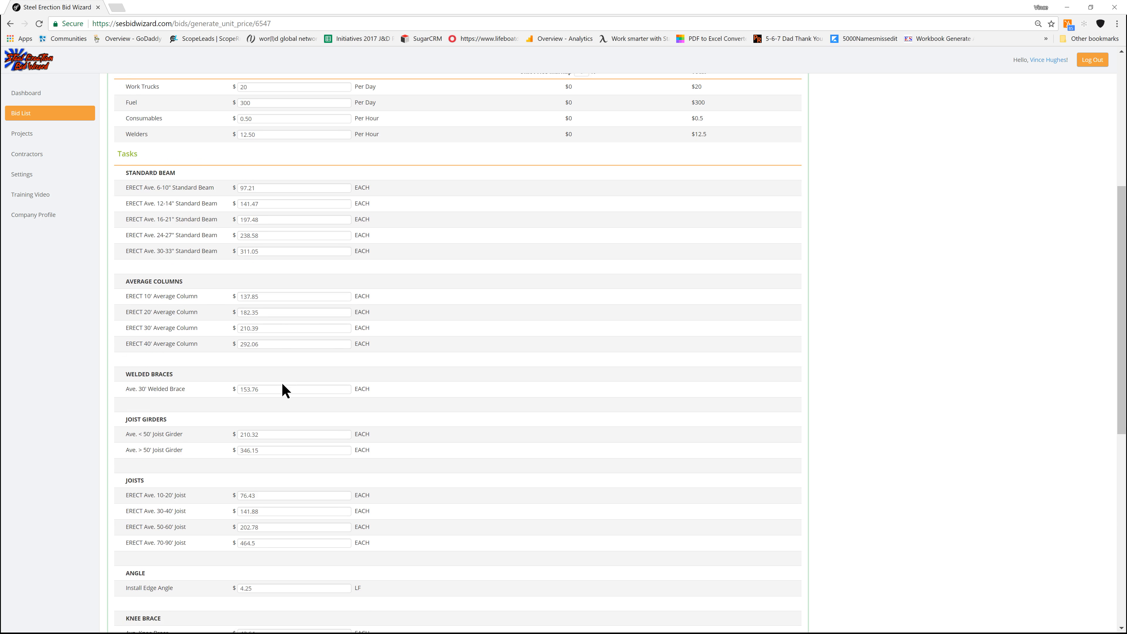
scroll(286, 392, down, 4)
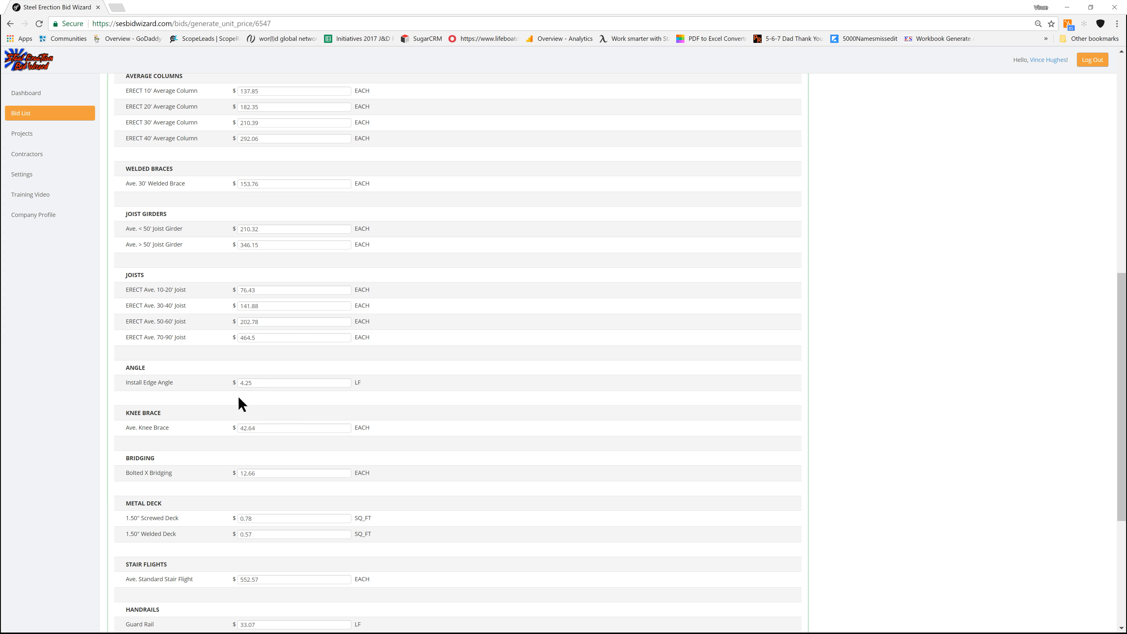
scroll(322, 416, down, 1)
scroll(322, 417, down, 3)
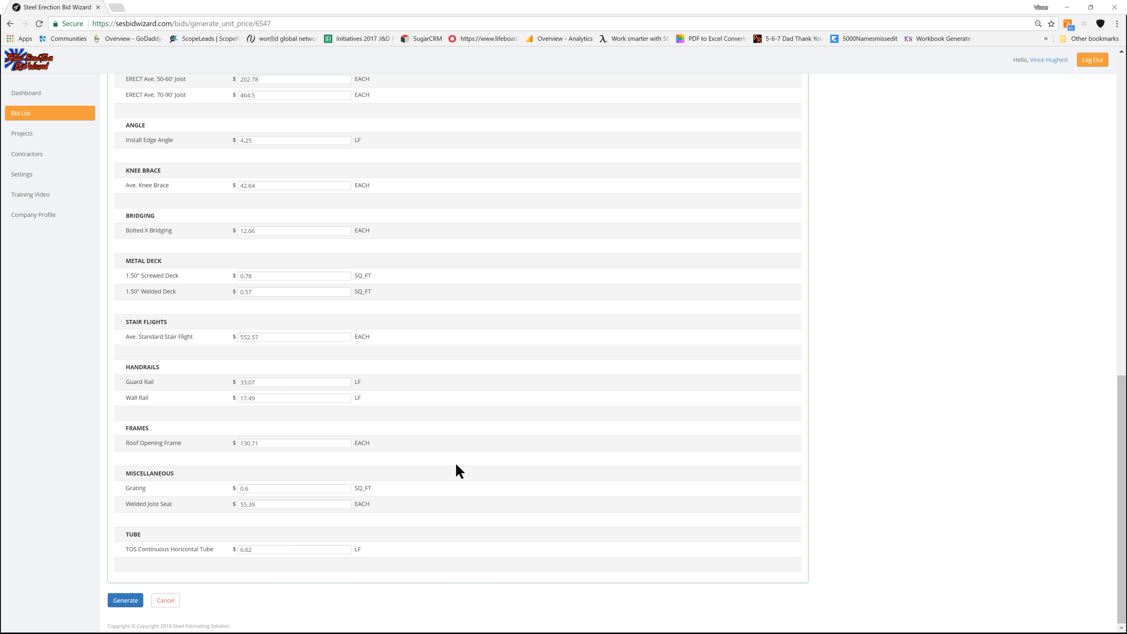
Set the Unit Price report's output format to xls.
scroll(249, 230, up, 15)
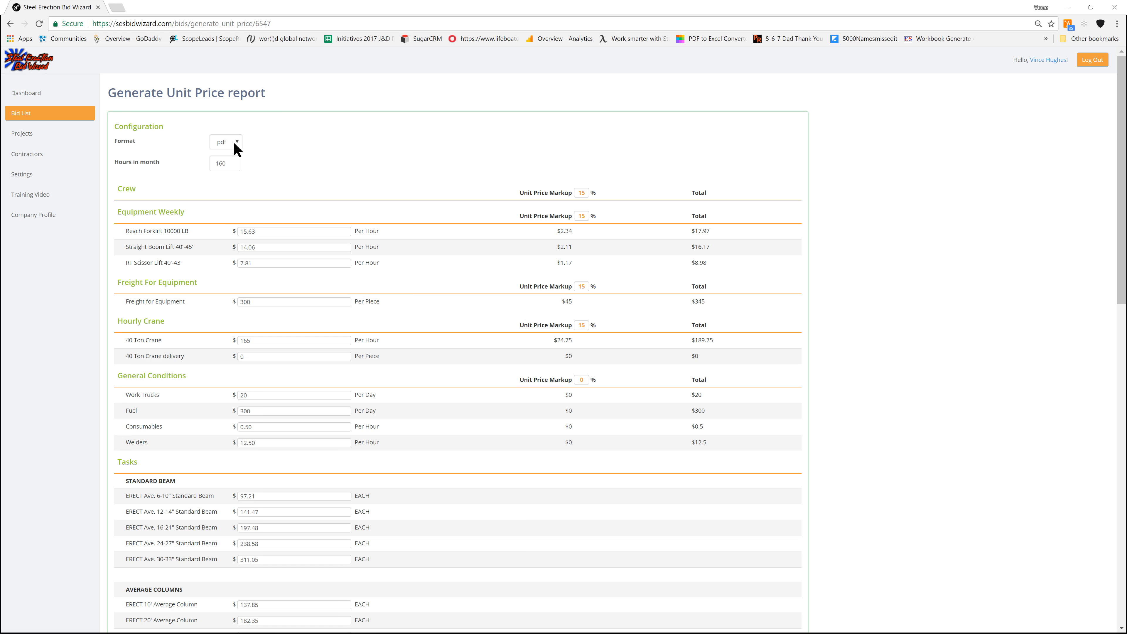
click(235, 147)
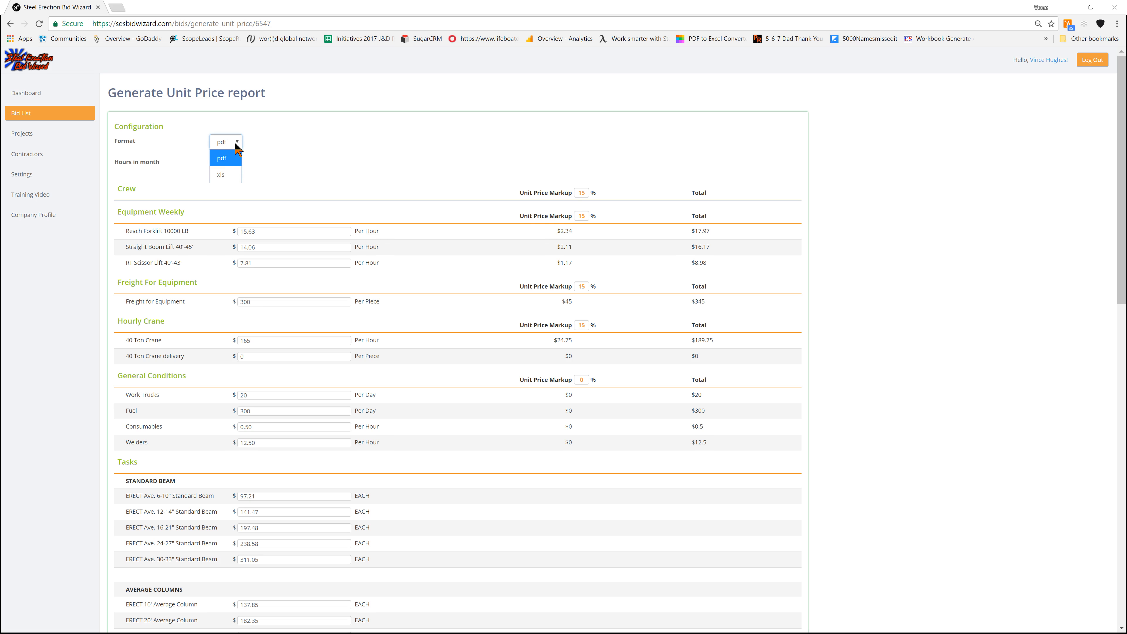
click(229, 180)
scroll(283, 177, down, 20)
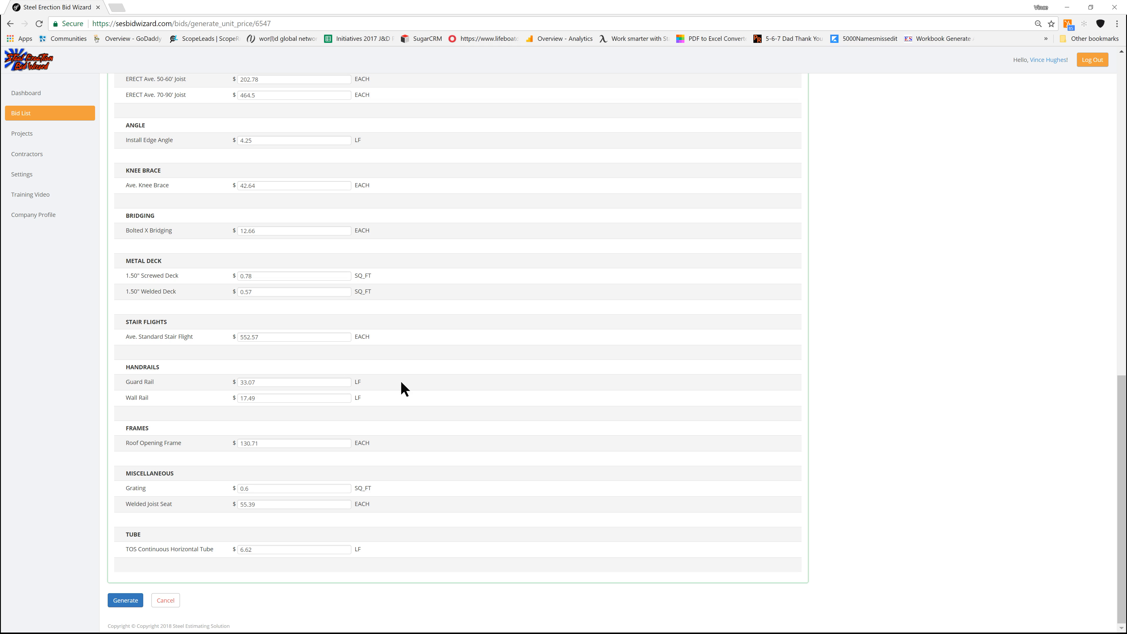
scroll(402, 384, up, 20)
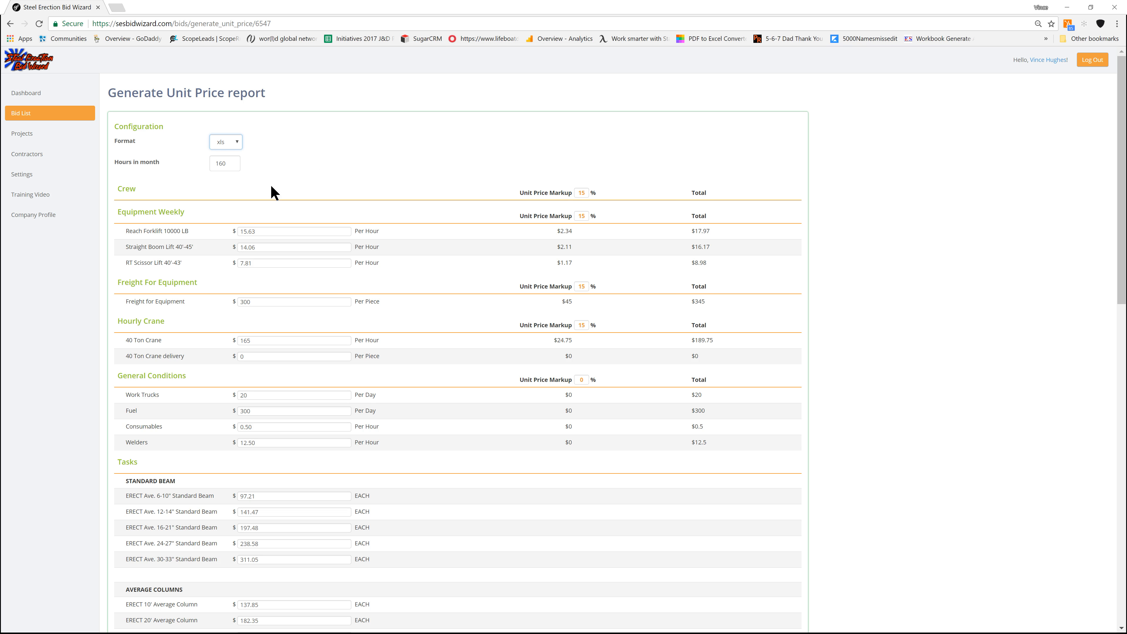
Cancel the Unit Price report and leave its page without saving the changes, returning to the bid.
scroll(253, 207, down, 1)
scroll(252, 208, down, 20)
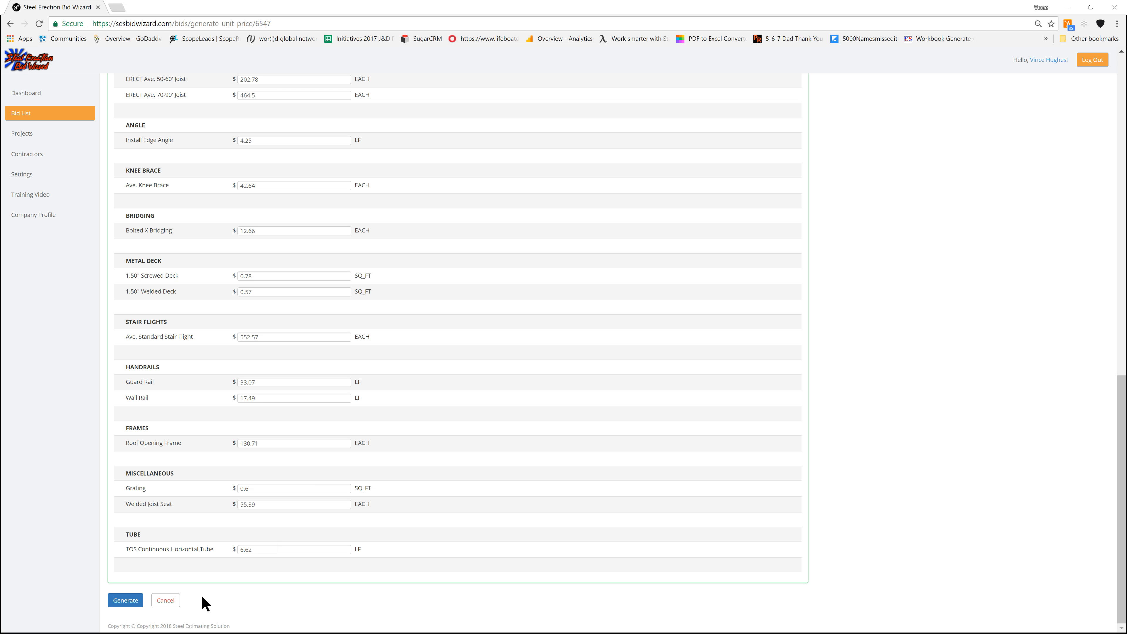
click(172, 602)
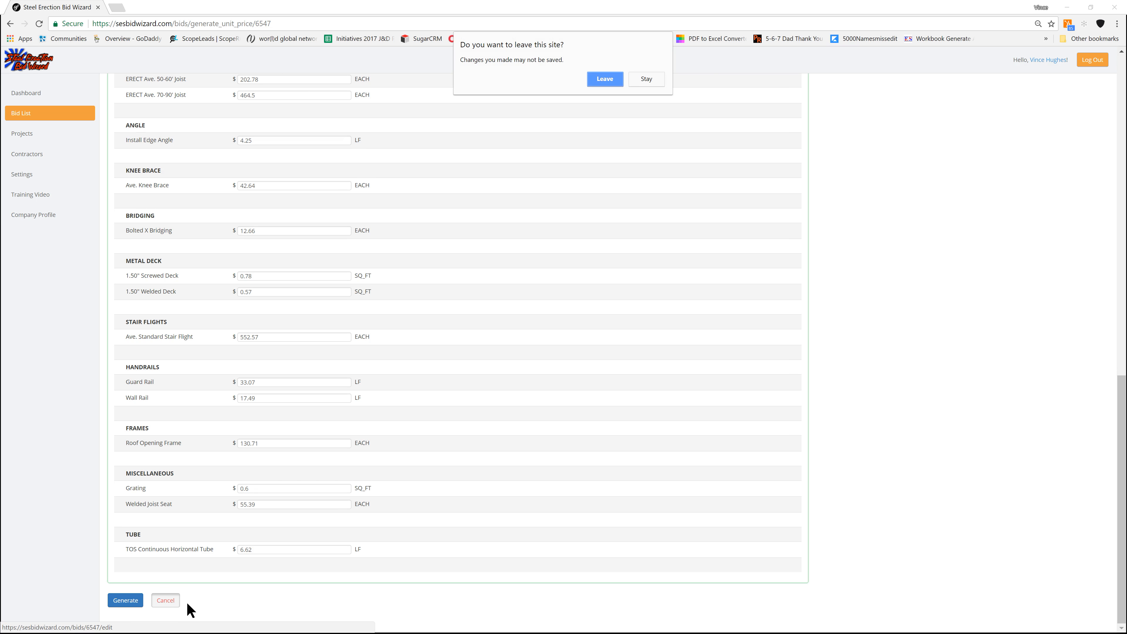
click(618, 81)
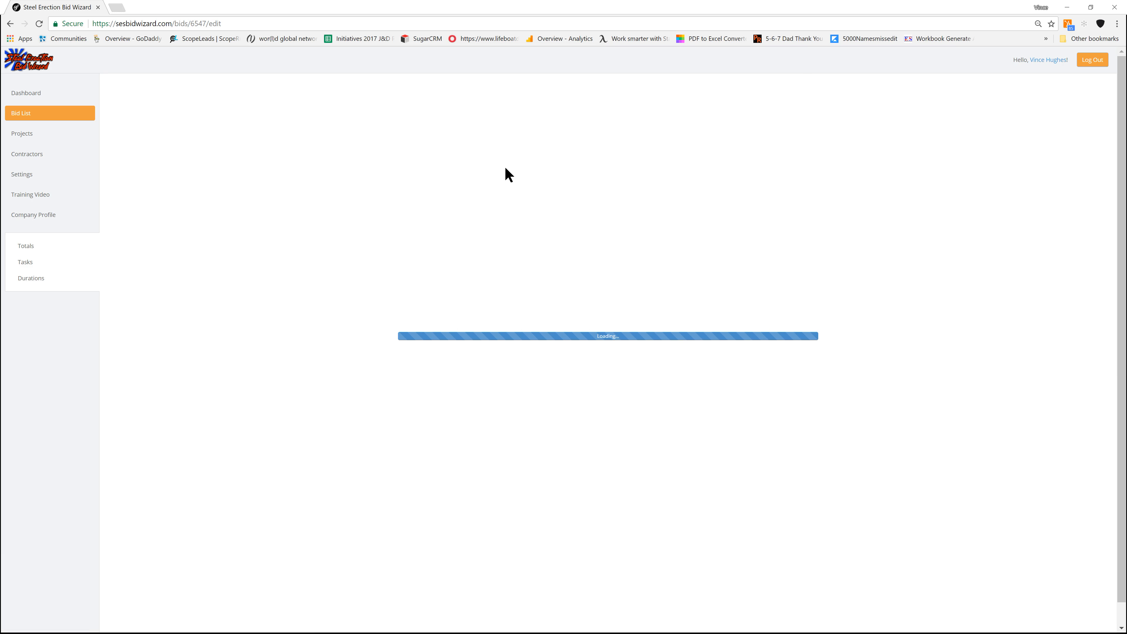
Start generating a proposal from the bid and round its Total to 2,950,000.
click(263, 162)
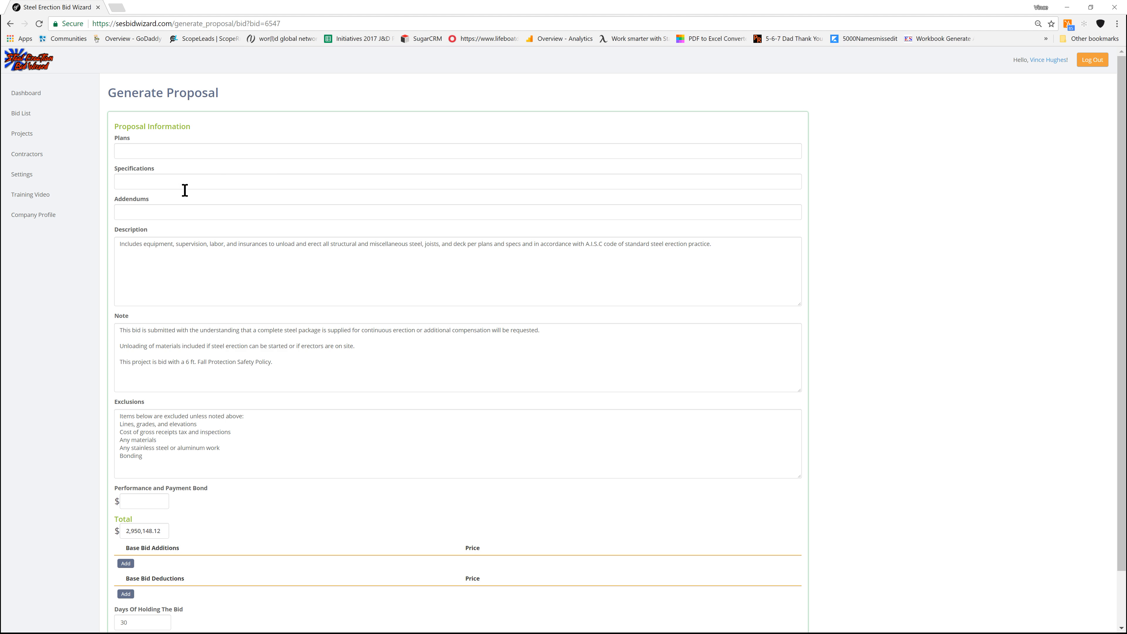
scroll(194, 220, down, 1)
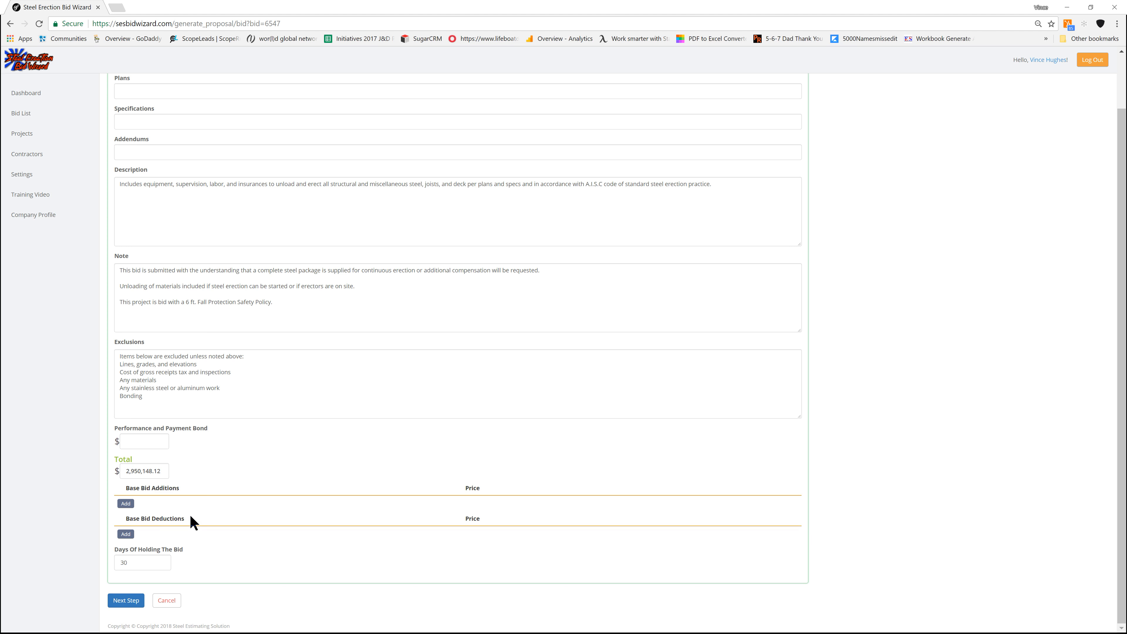
click(161, 470)
drag(164, 471, 143, 472)
text(000)
Bring the Smart Fuel .001.png image window in Photos into view and maximize it.
drag(47, 47, 623, 146)
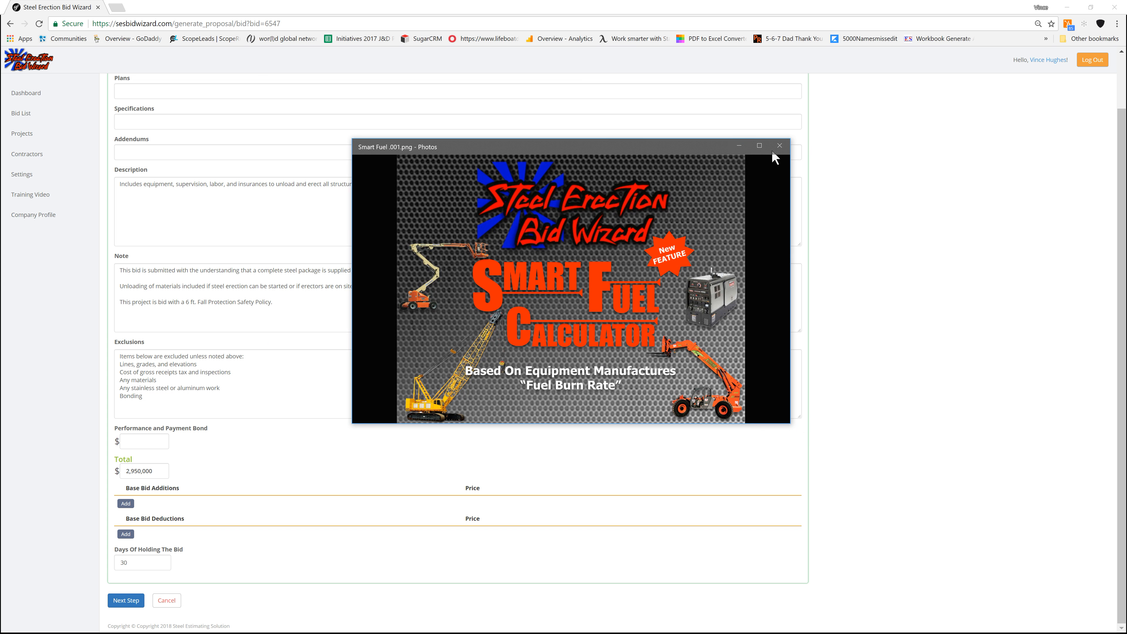
click(759, 146)
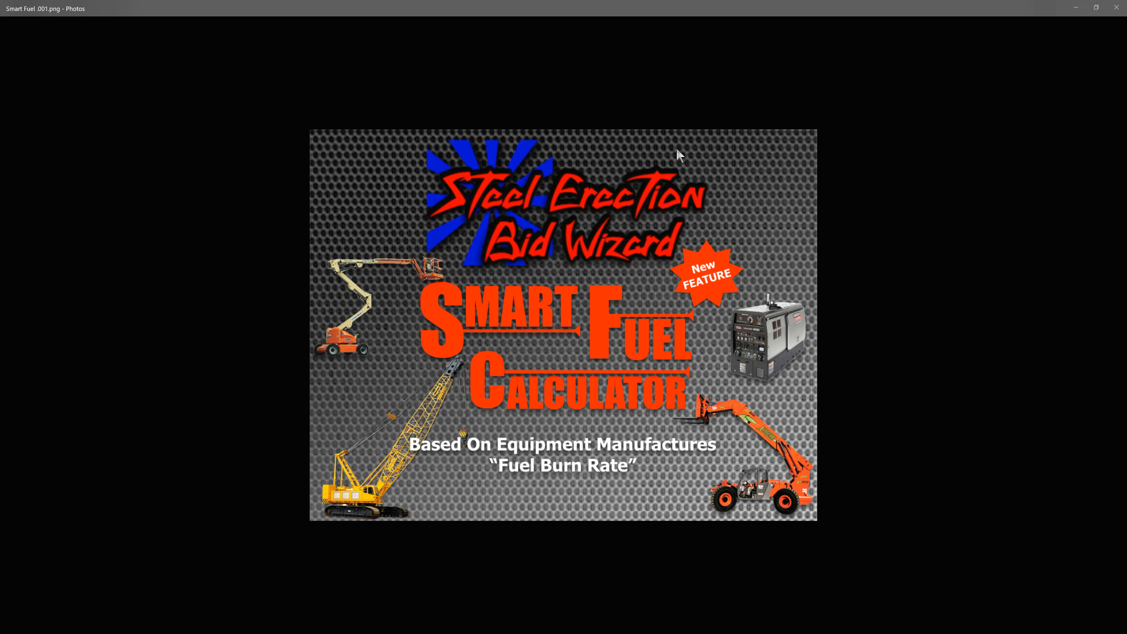